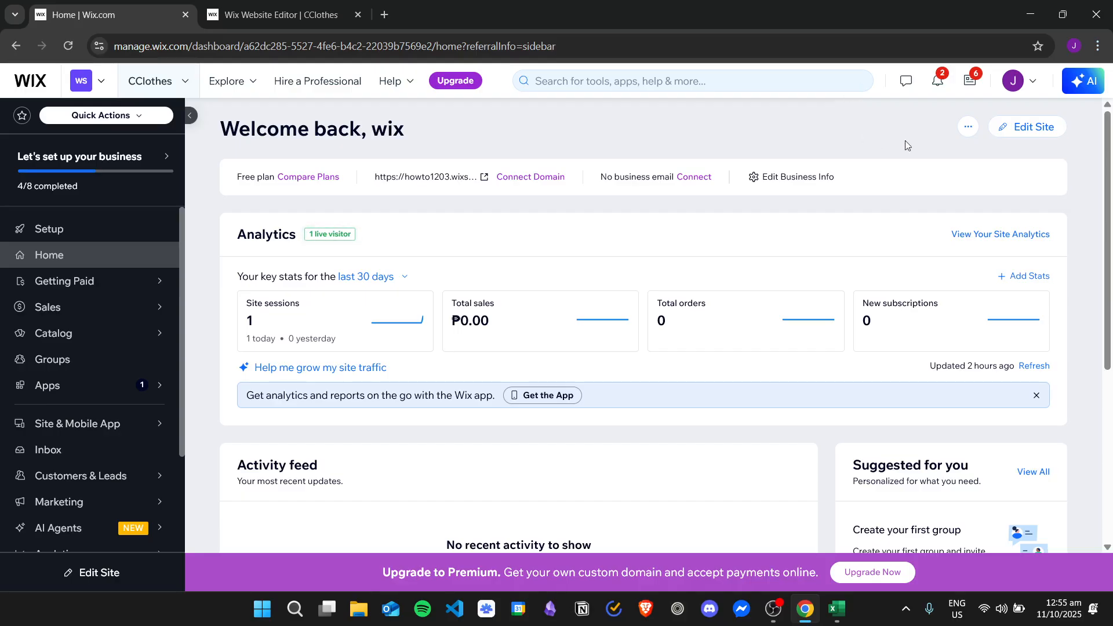
# Open the live CClothes site from the dashboard and look over the top of its home page
pyautogui.click(967, 127)
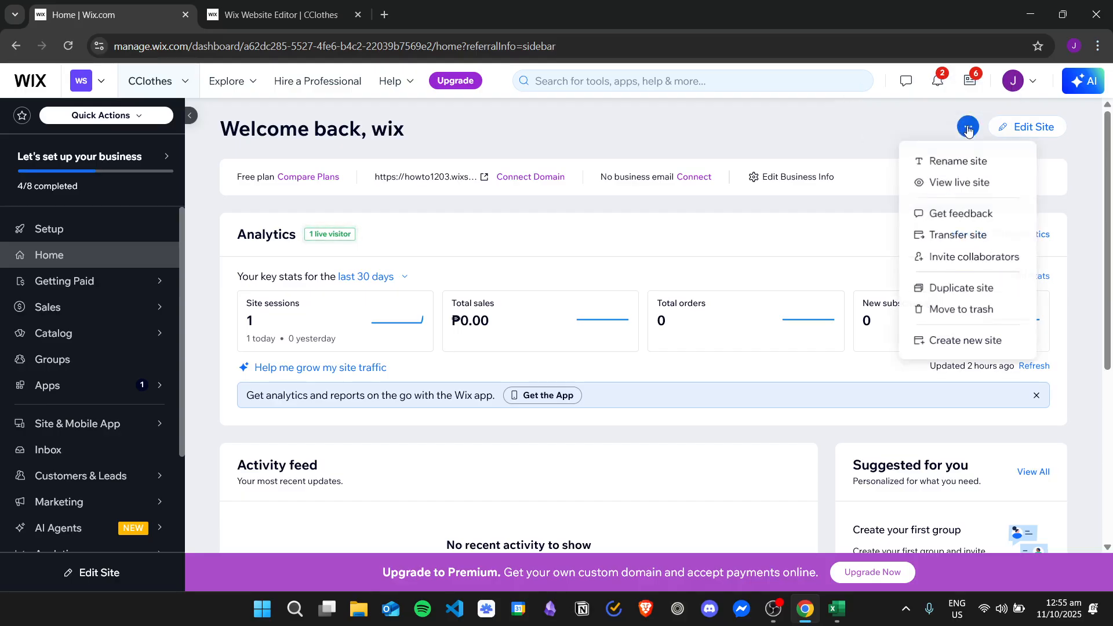
pyautogui.click(954, 187)
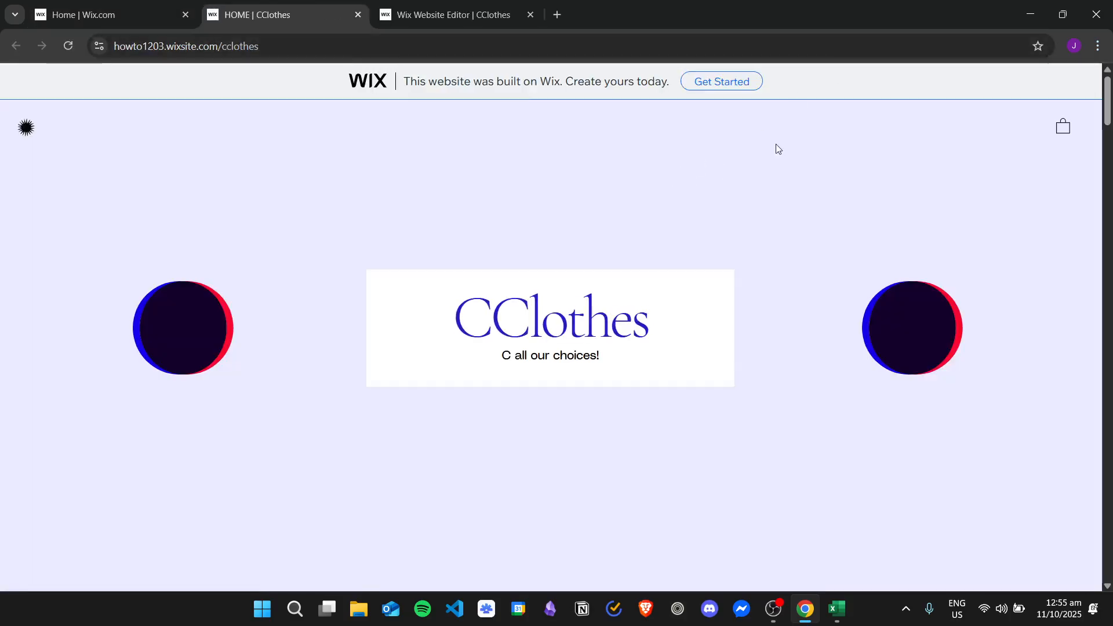
pyautogui.scroll(-5, 771, 199)
pyautogui.scroll(5, 775, 187)
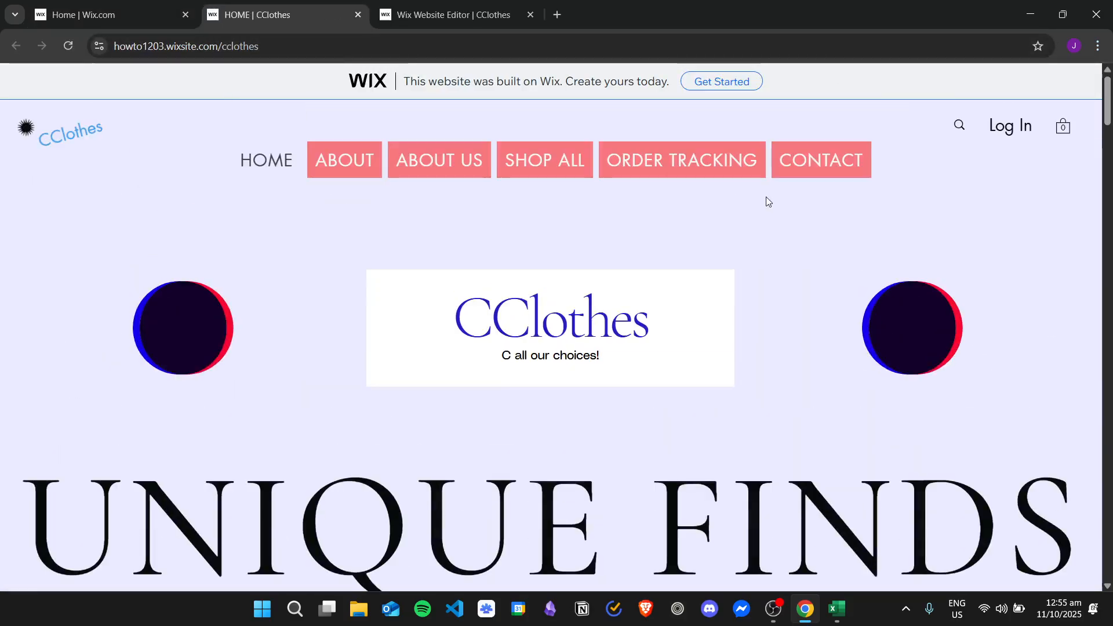
# Shrink the browser window and examine how the live home page's header, title strip and content fit the narrower width
pyautogui.moveTo(840, 4); pyautogui.dragTo(652, 21)
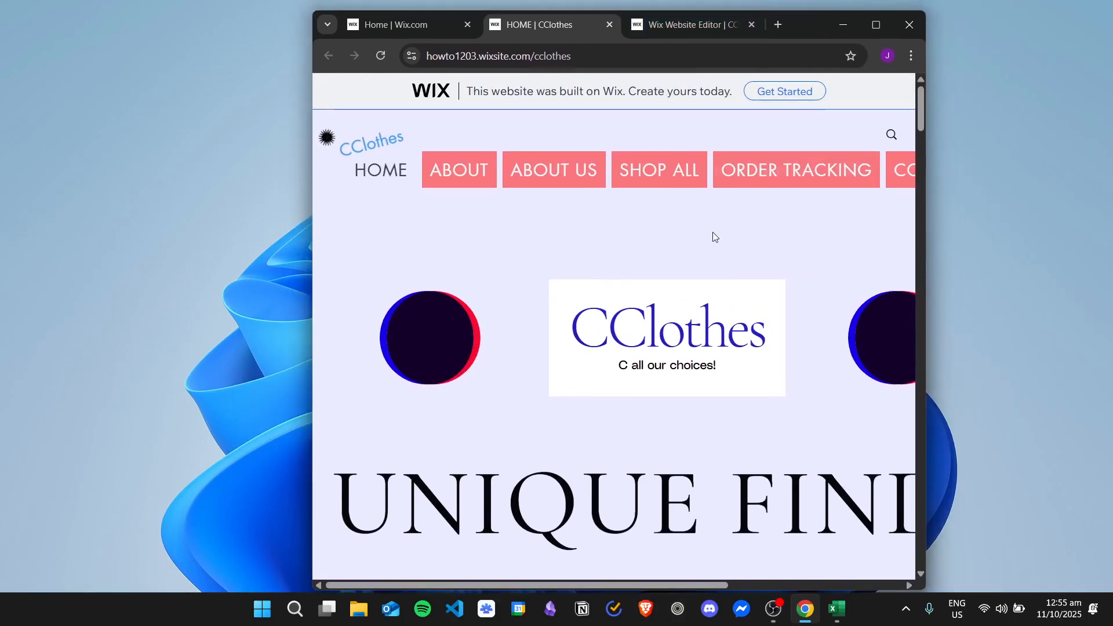
pyautogui.moveTo(797, 29); pyautogui.dragTo(774, 34)
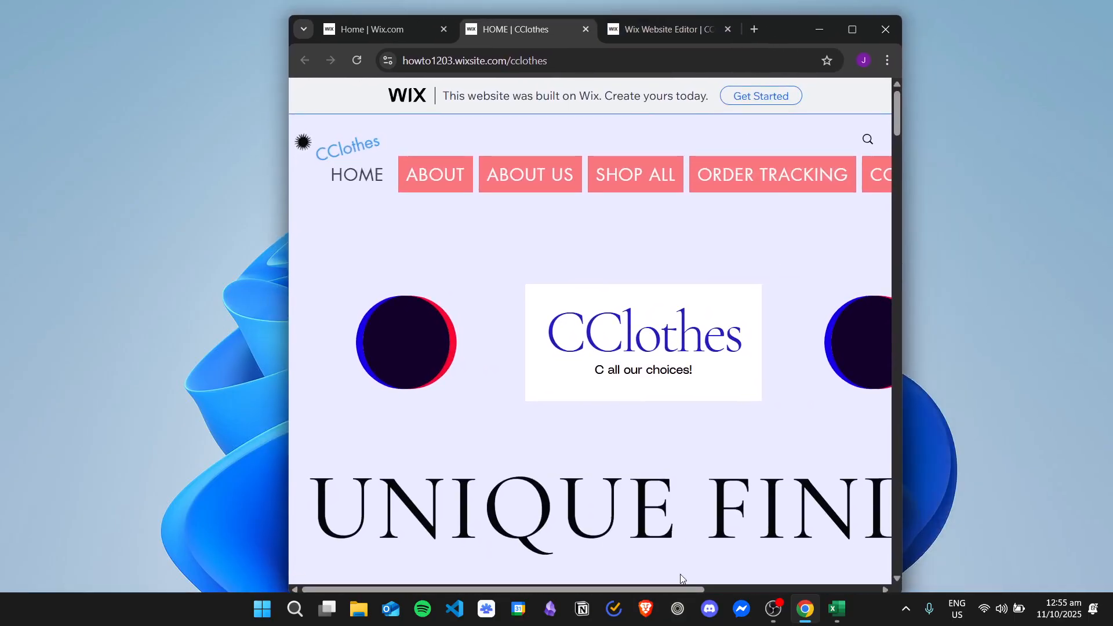
pyautogui.moveTo(689, 589); pyautogui.dragTo(719, 545)
pyautogui.scroll(-3, 714, 238)
pyautogui.scroll(-3, 714, 238)
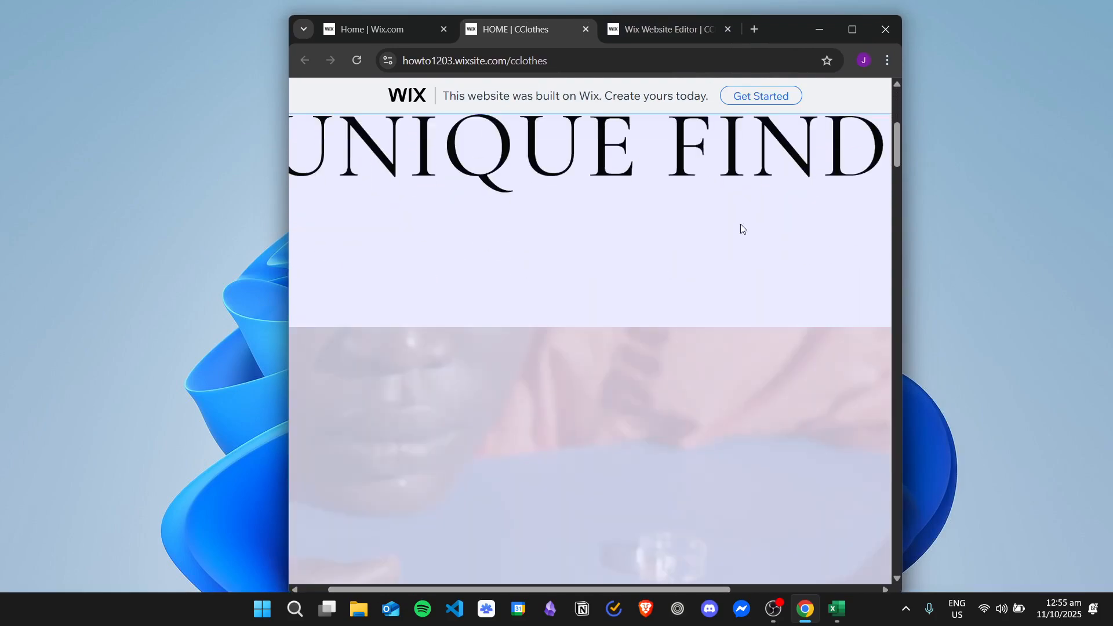
pyautogui.scroll(-2, 712, 235)
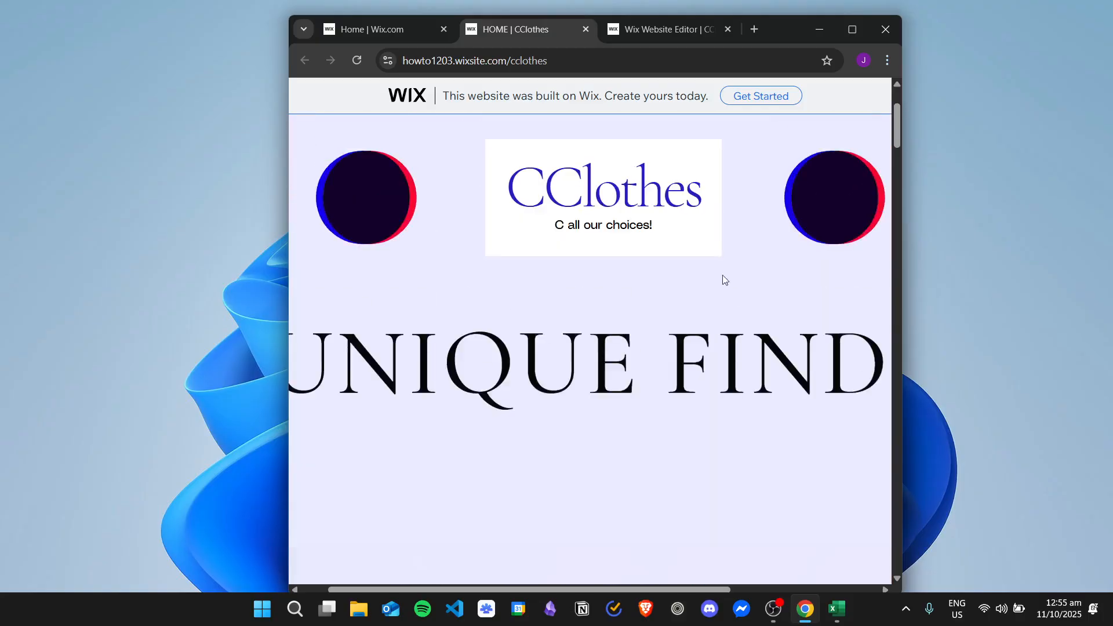
pyautogui.scroll(-5, 562, 305)
pyautogui.scroll(-10, 603, 290)
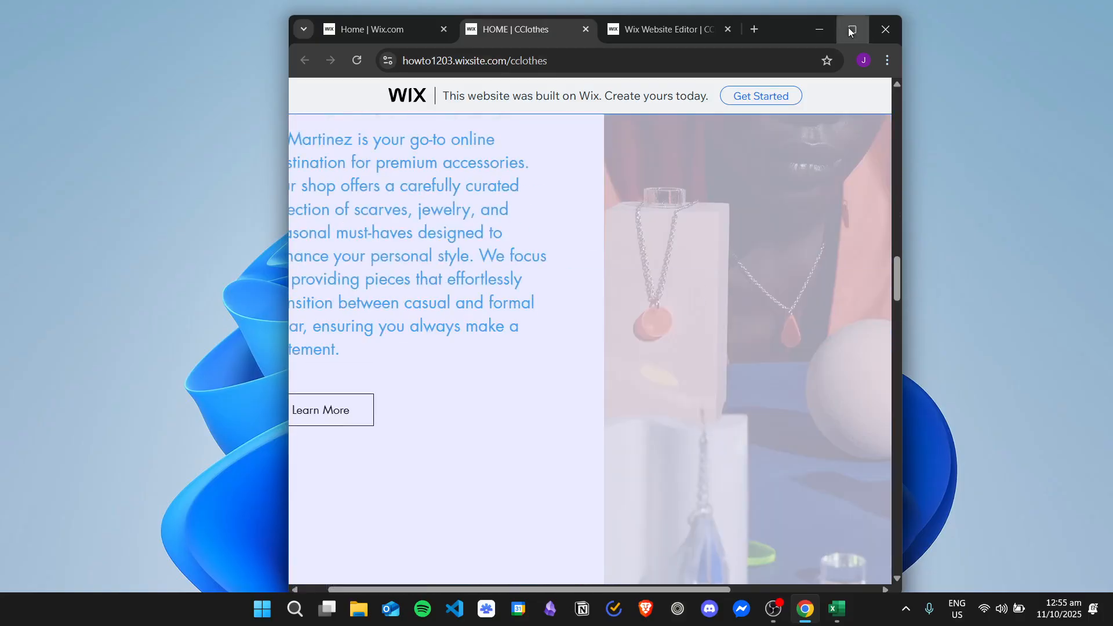
# Maximize the browser window, then close the live CClothes site
pyautogui.click(849, 28)
pyautogui.scroll(8, 685, 342)
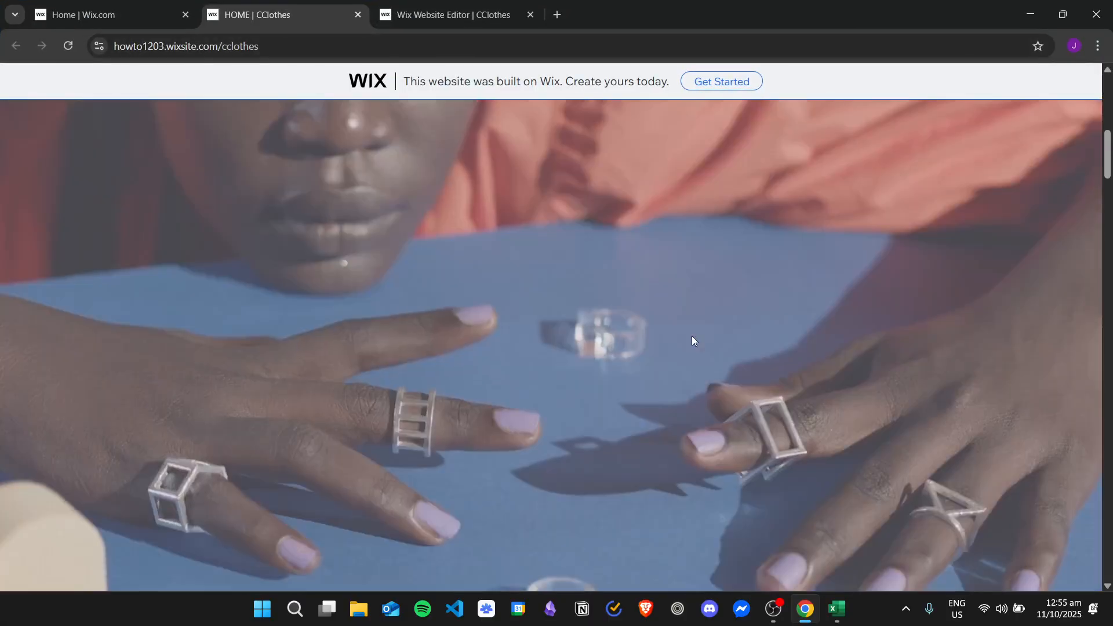
pyautogui.scroll(5, 692, 340)
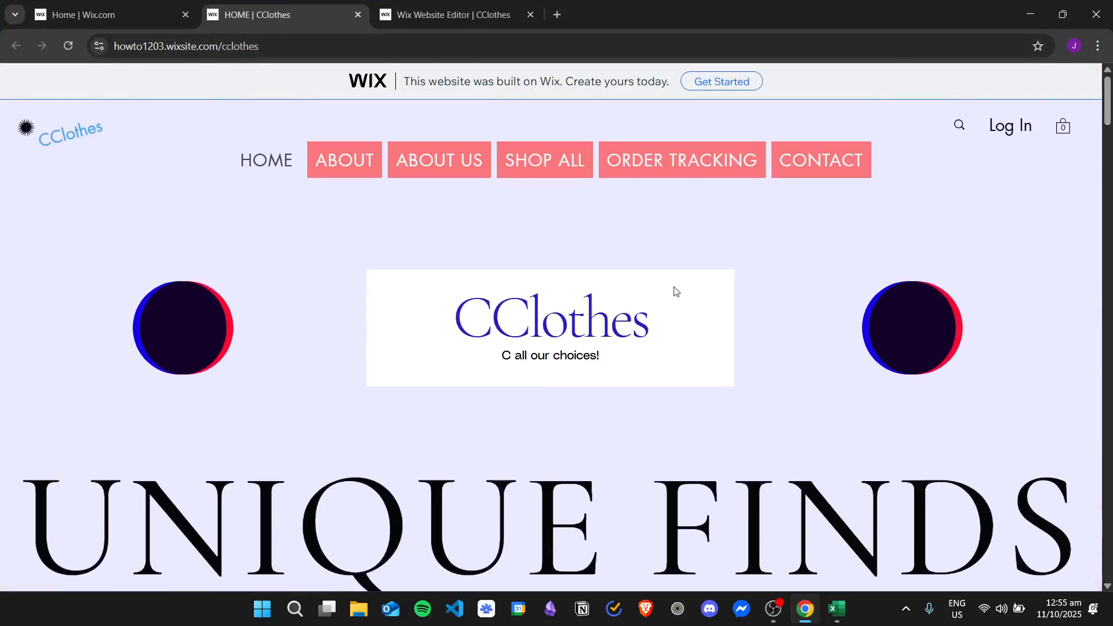
pyautogui.click(357, 14)
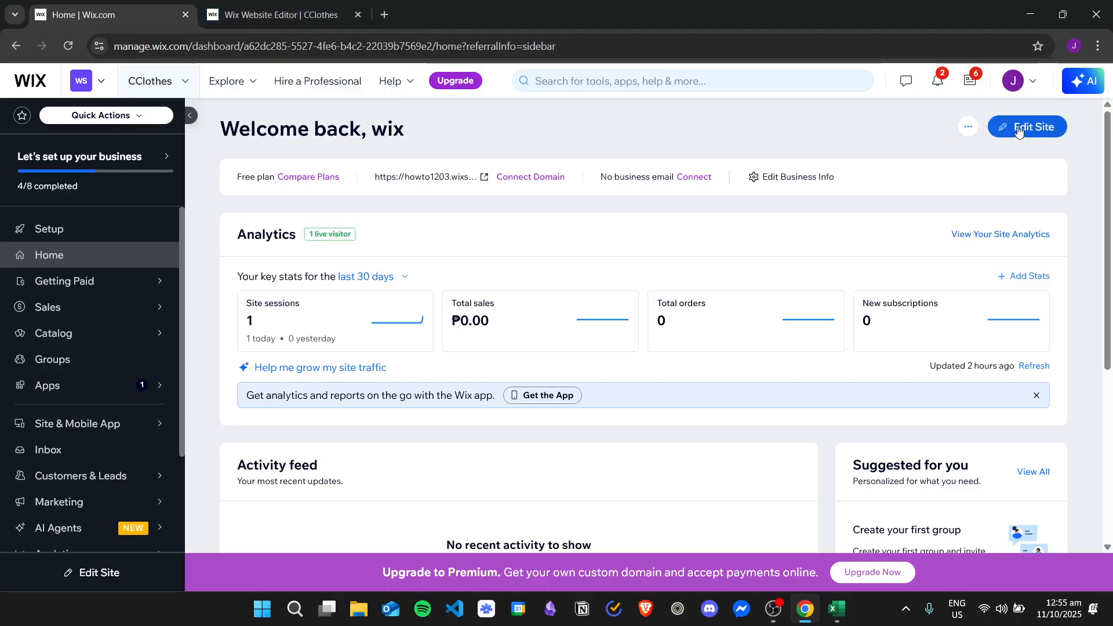
# Switch to the Wix website editor and inspect the overlapping items of the section containing the CClothes title
pyautogui.click(311, 7)
pyautogui.click(781, 183)
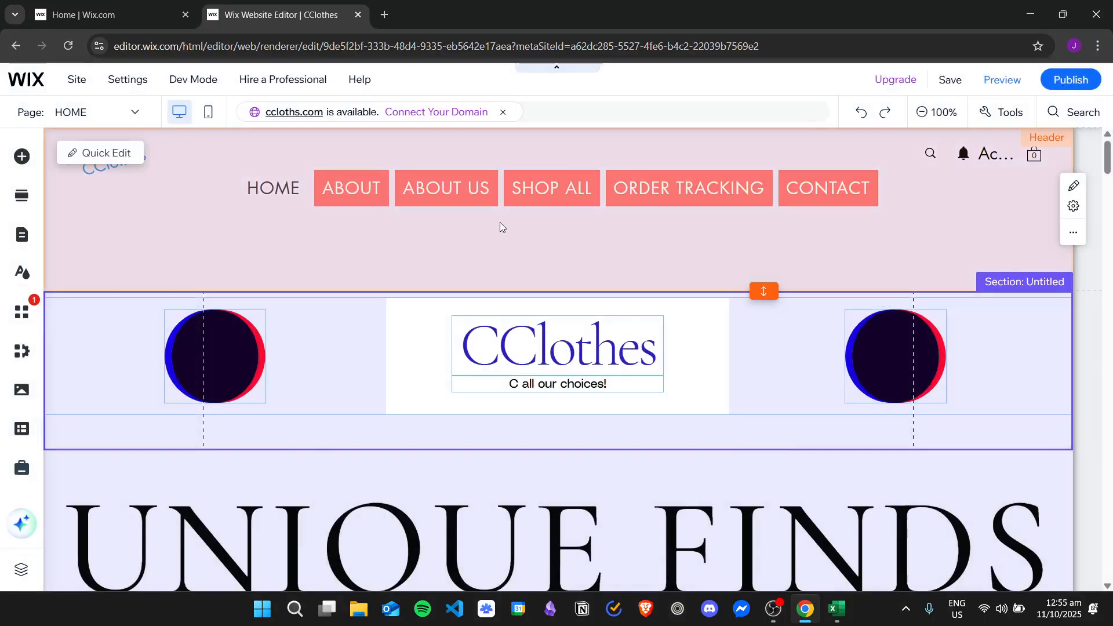
pyautogui.click(349, 429)
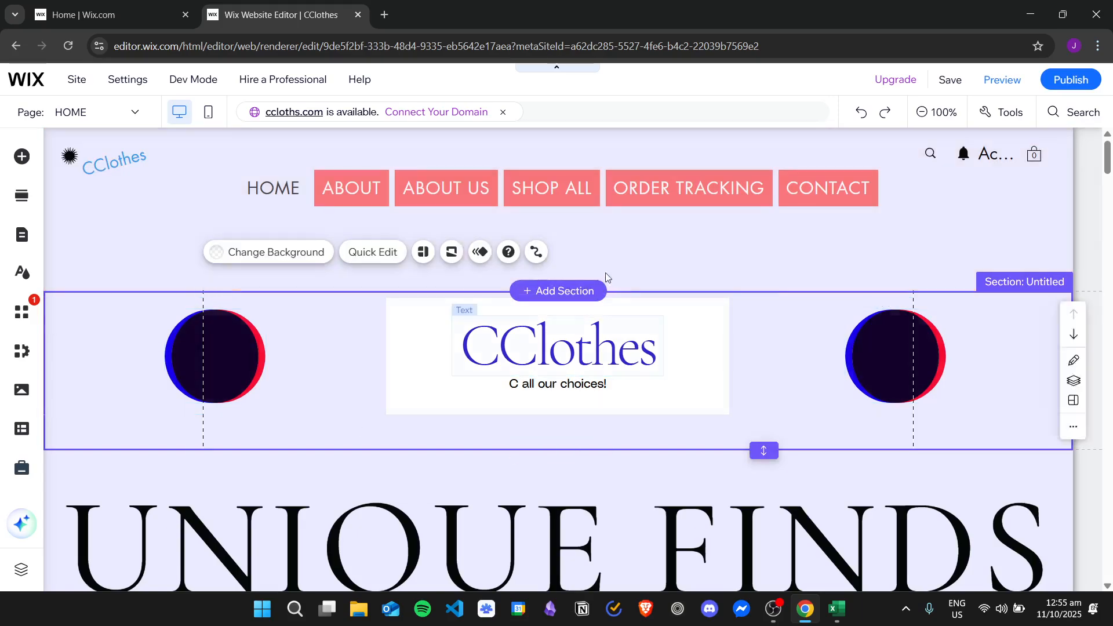
pyautogui.rightClick(366, 431)
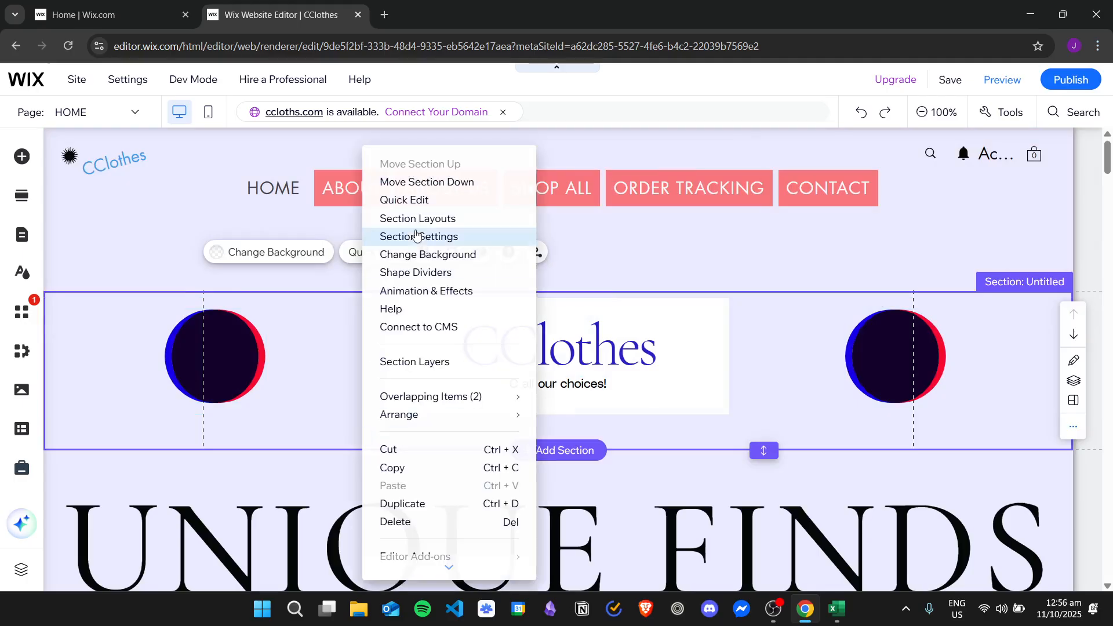
pyautogui.moveTo(454, 399)
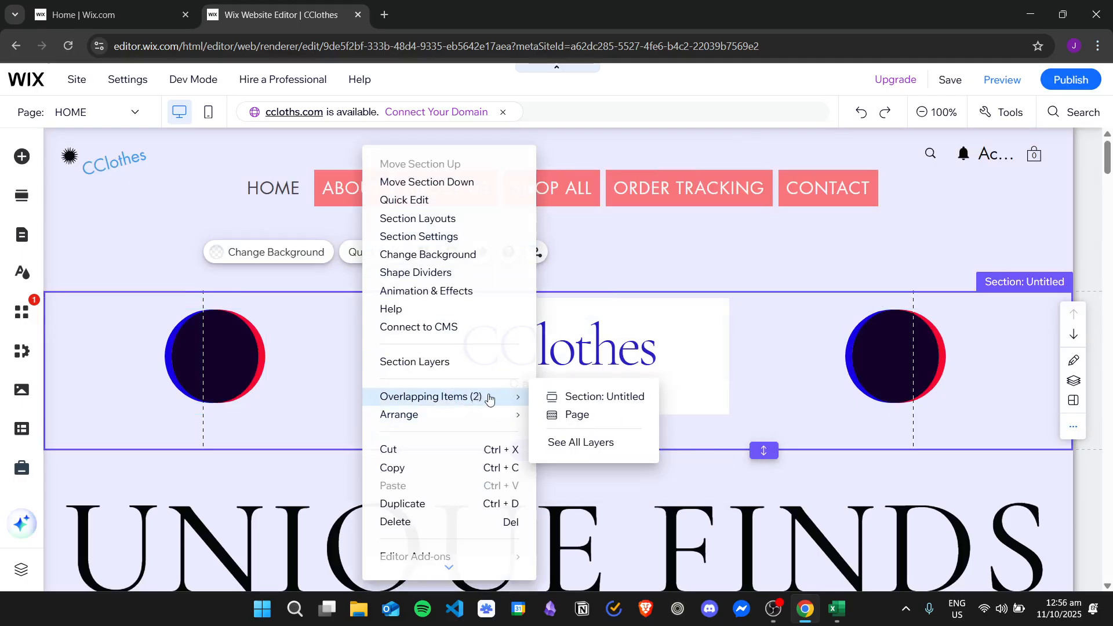
pyautogui.click(290, 429)
# Inspect the elements of the CClothes title section by selecting its title text, circle graphics and surrounding columns
pyautogui.click(398, 360)
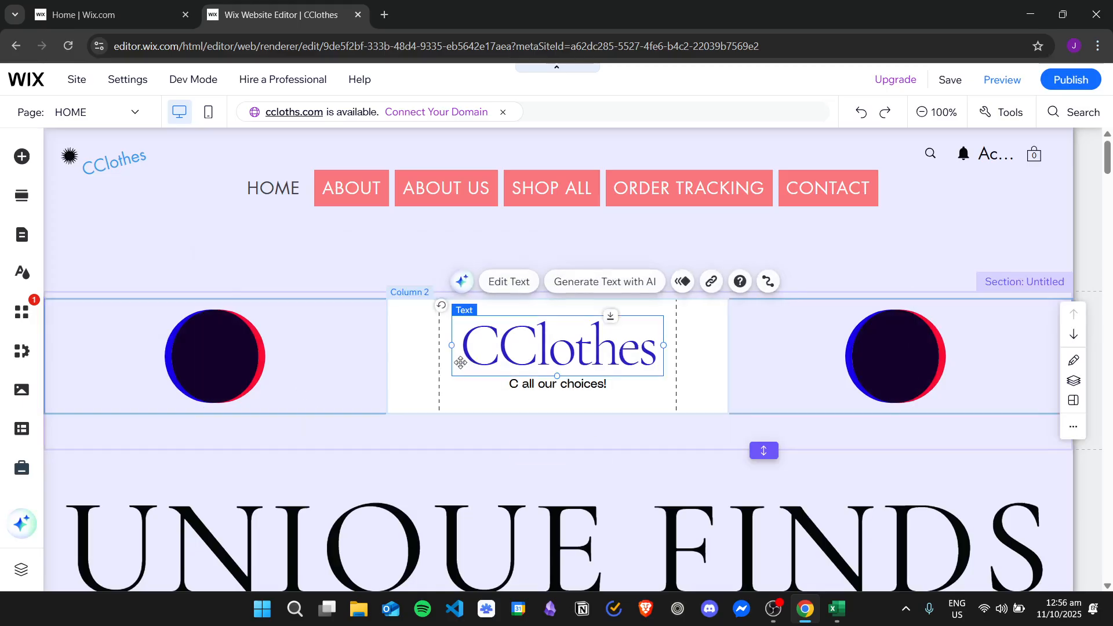
pyautogui.click(316, 368)
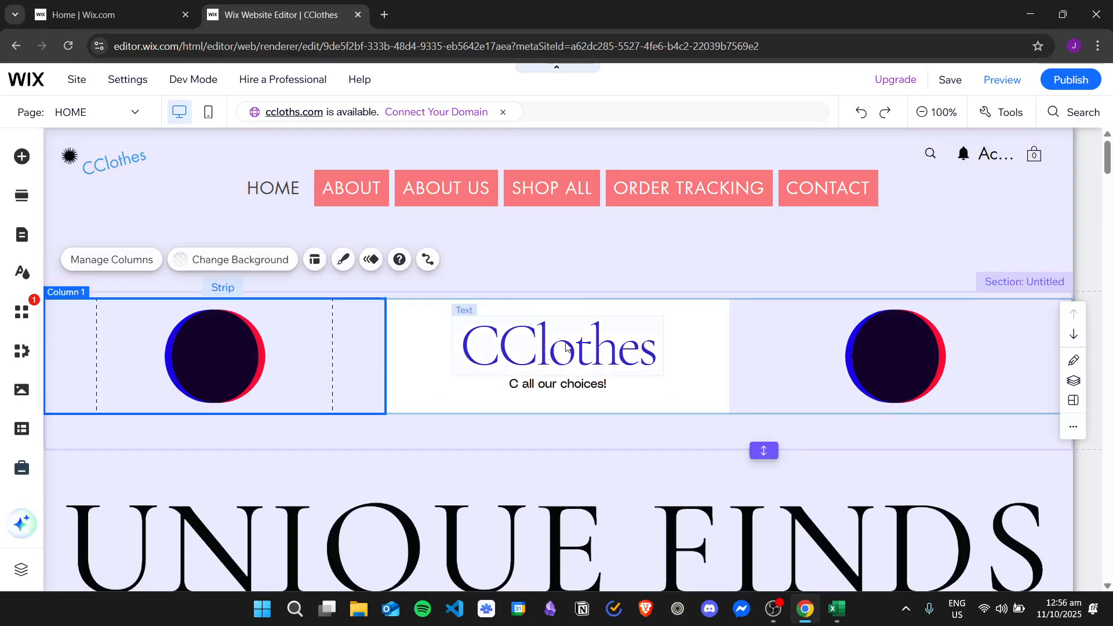
pyautogui.click(594, 313)
pyautogui.click(902, 333)
pyautogui.click(744, 329)
pyautogui.click(684, 342)
pyautogui.click(304, 342)
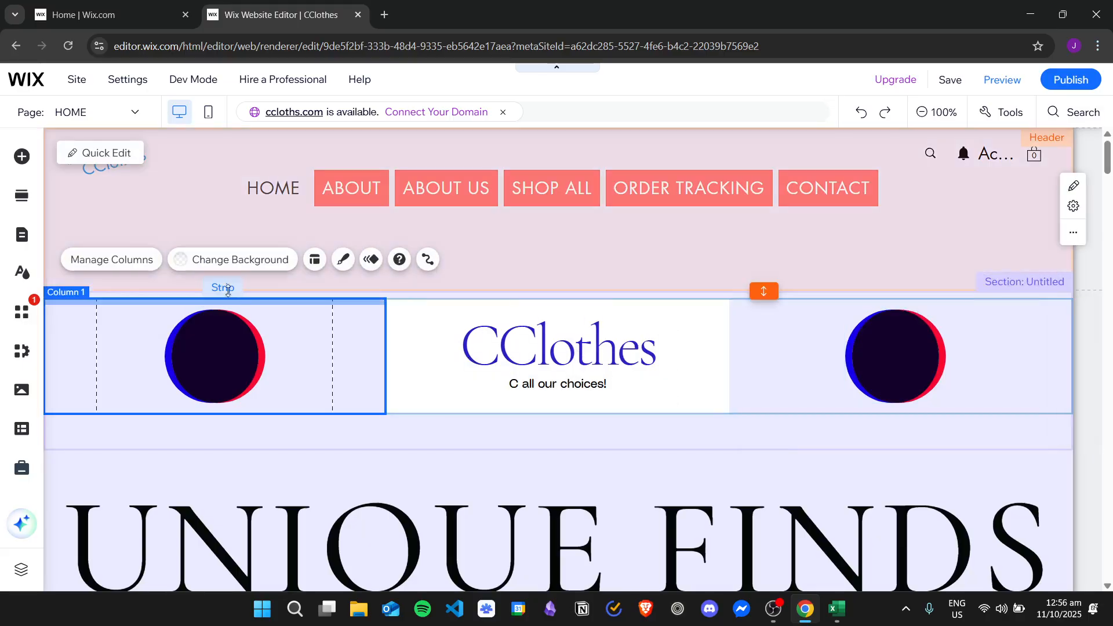
# Select the whole strip behind the first column from that column's overlapping items
pyautogui.rightClick(341, 348)
pyautogui.moveTo(425, 313)
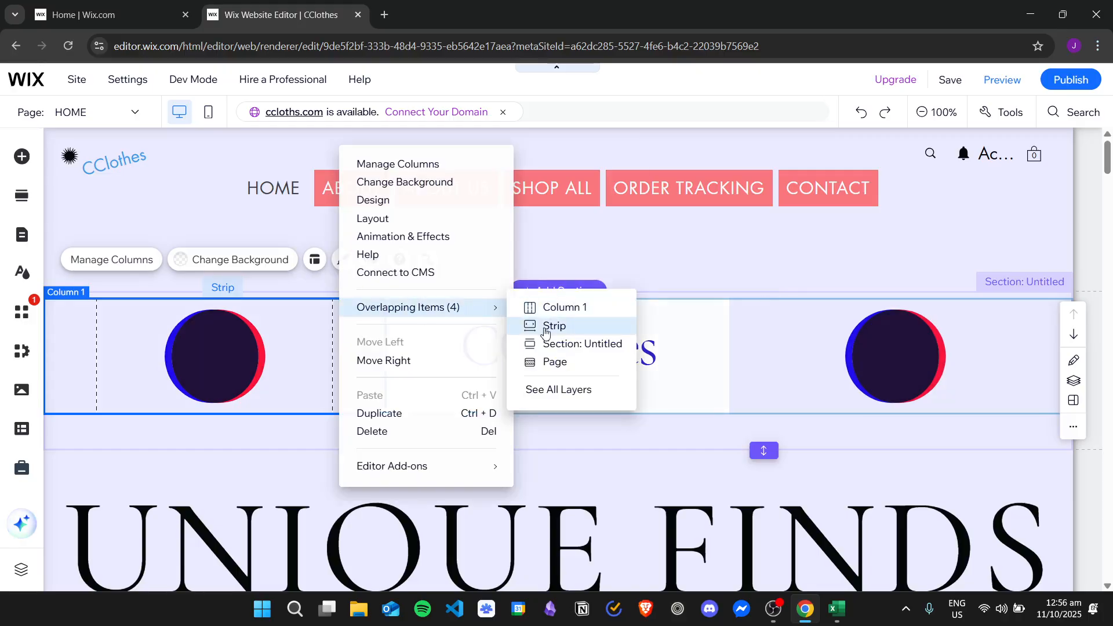
pyautogui.click(551, 326)
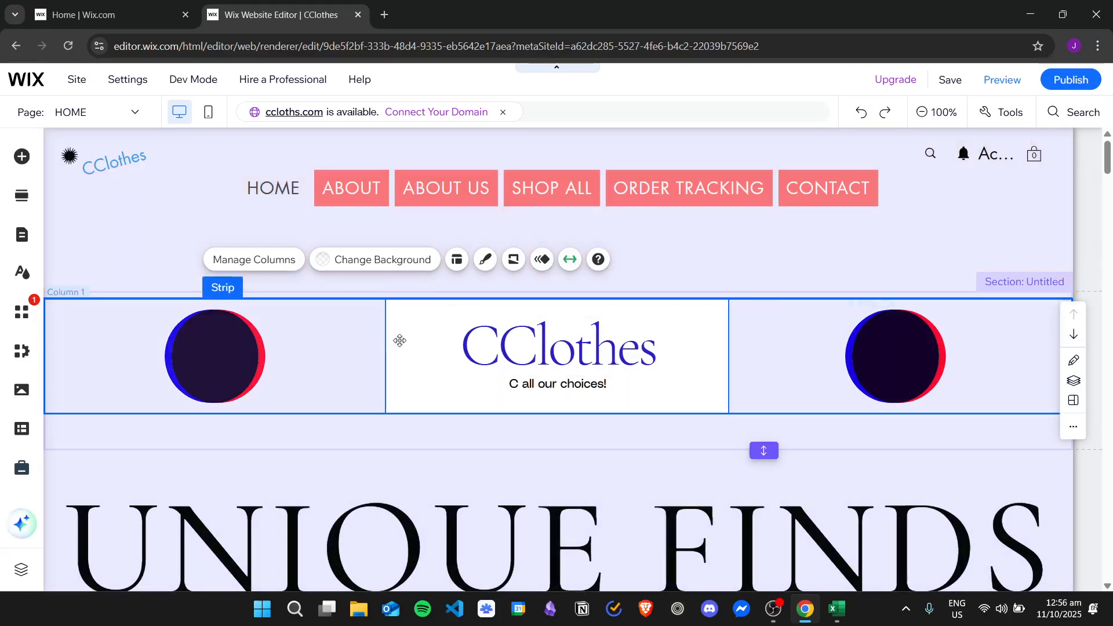
# Examine the boundaries of the strip's three columns by selecting each one in turn, finishing with the middle column
pyautogui.click(410, 338)
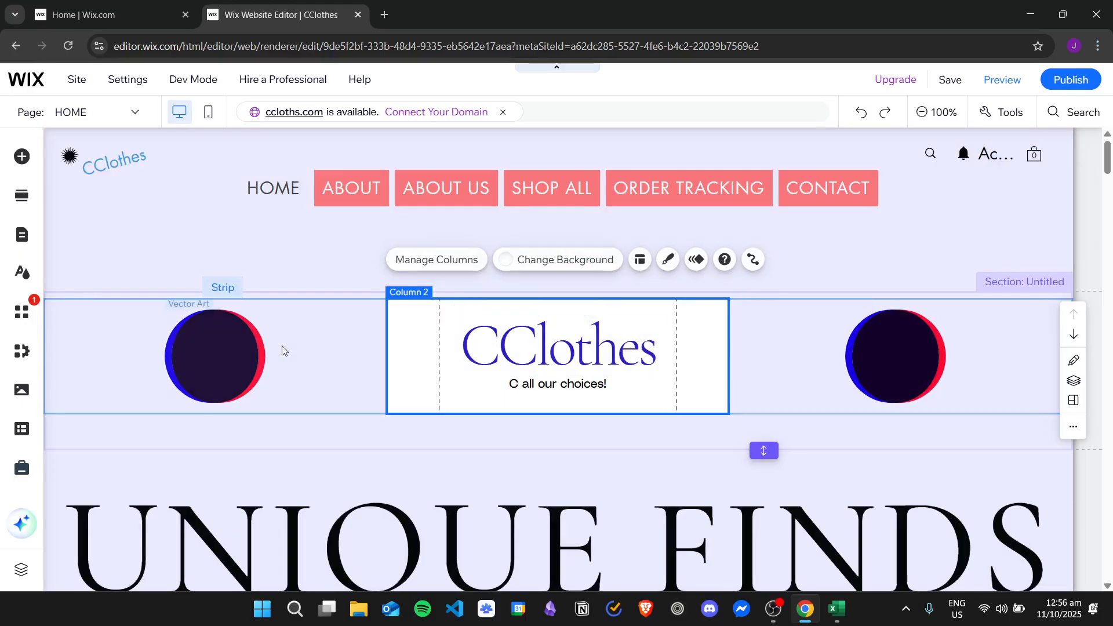
pyautogui.click(328, 332)
pyautogui.click(397, 328)
pyautogui.click(766, 332)
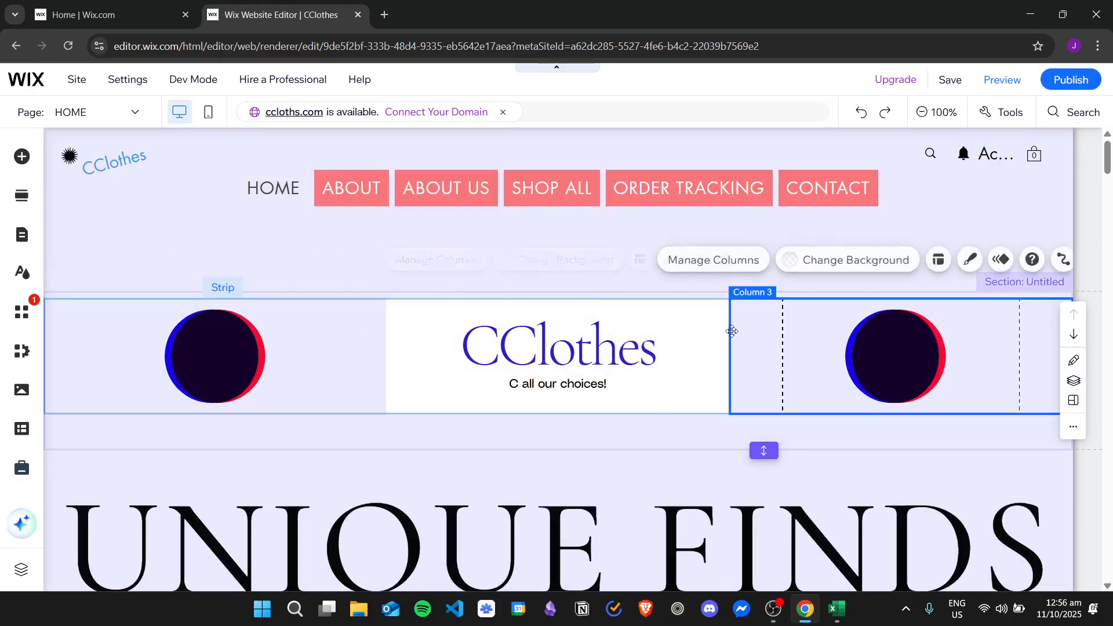
pyautogui.click(419, 328)
pyautogui.click(360, 330)
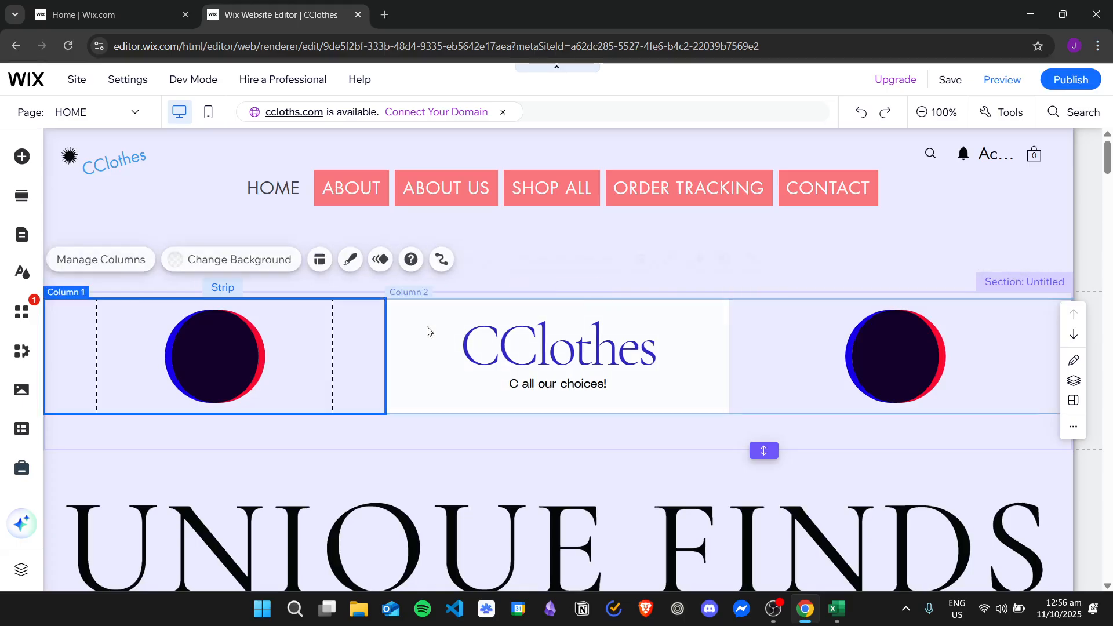
pyautogui.click(808, 329)
pyautogui.click(696, 321)
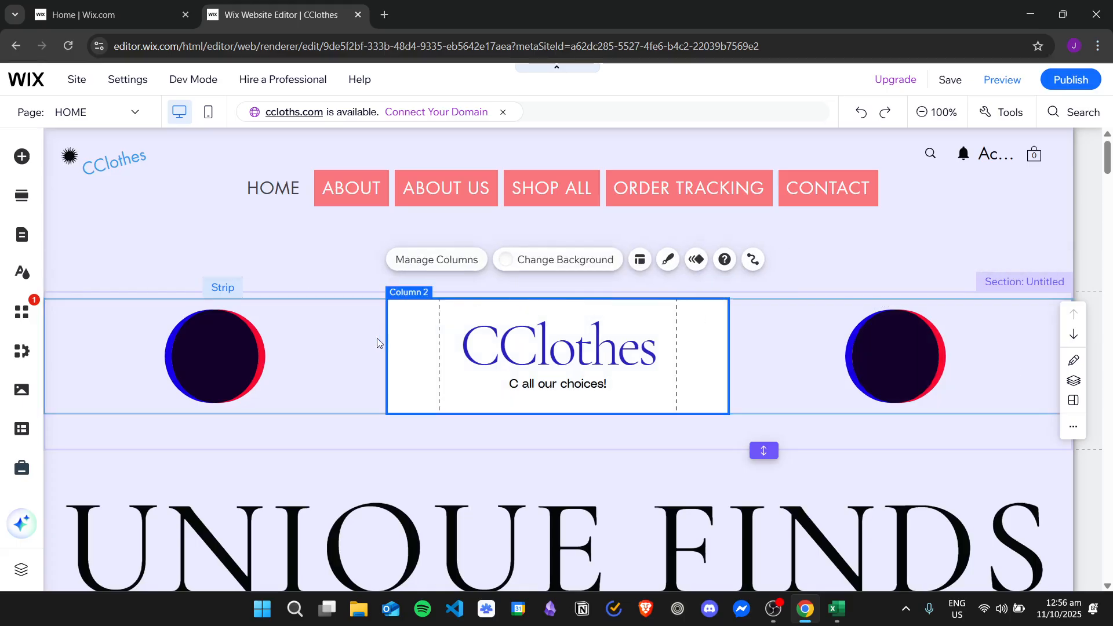
pyautogui.click(345, 336)
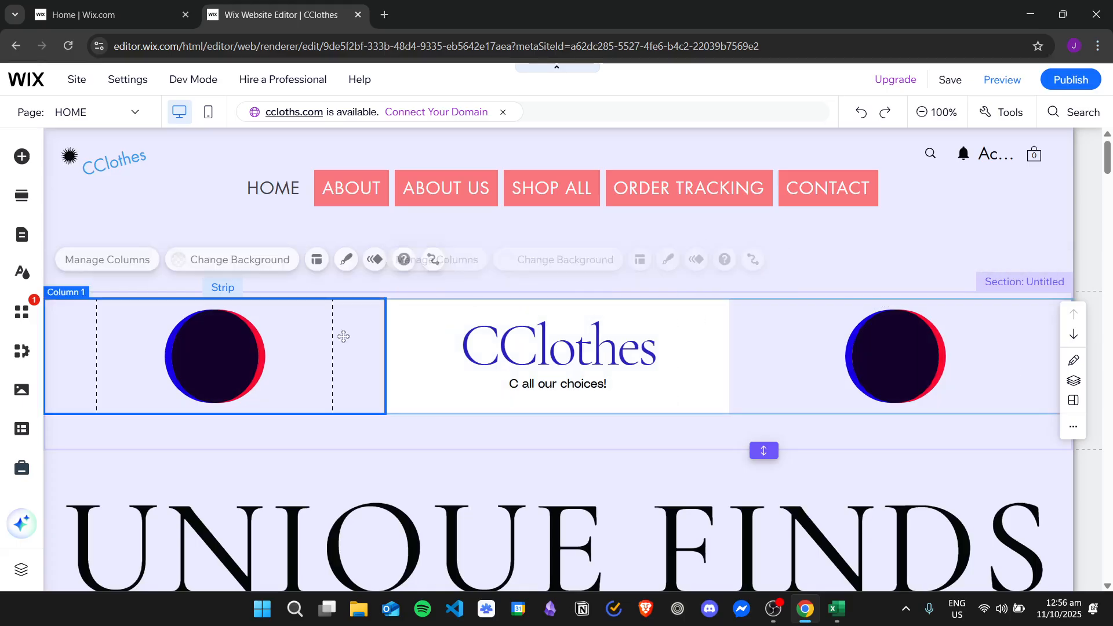
pyautogui.click(709, 323)
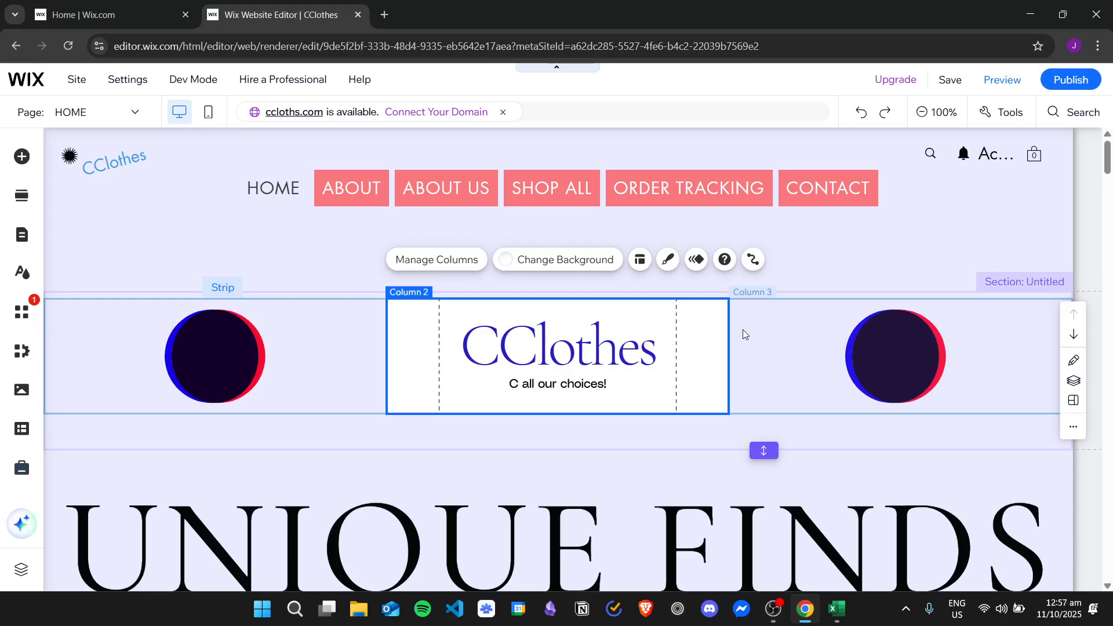
pyautogui.click(743, 330)
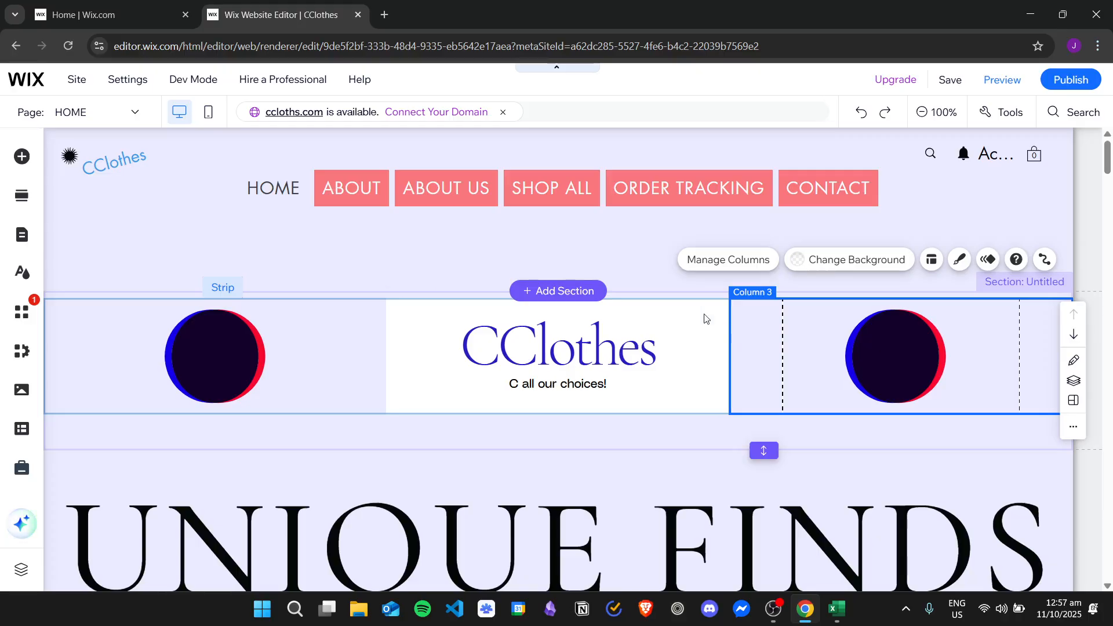
pyautogui.click(674, 336)
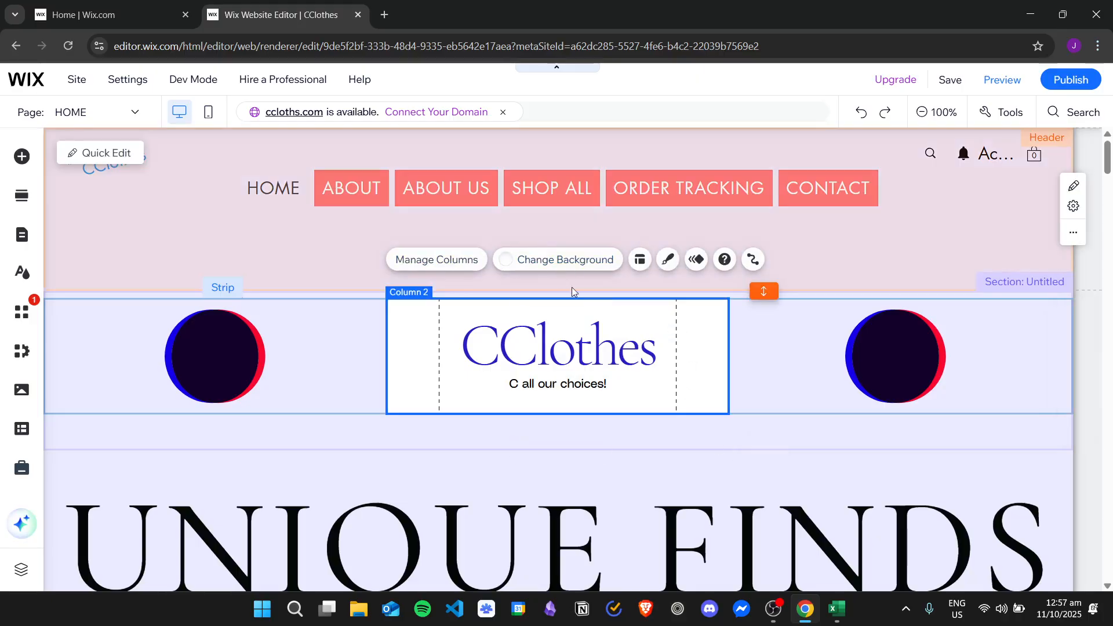
# Add a new section below the CClothes title section and place a Heading 1 text element in it
pyautogui.click(565, 450)
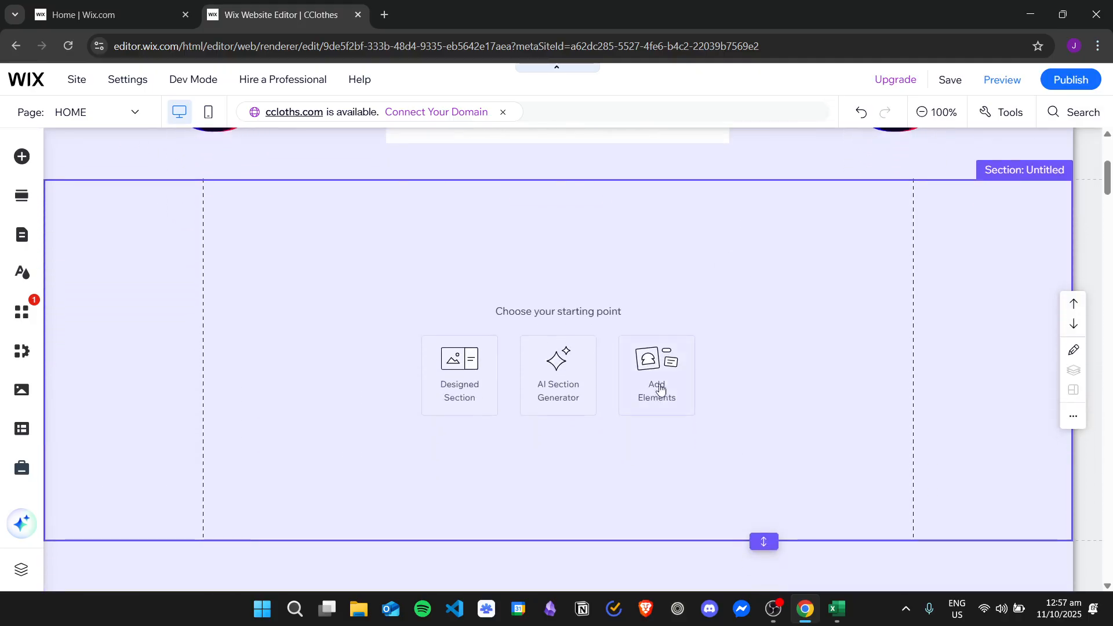
pyautogui.click(656, 386)
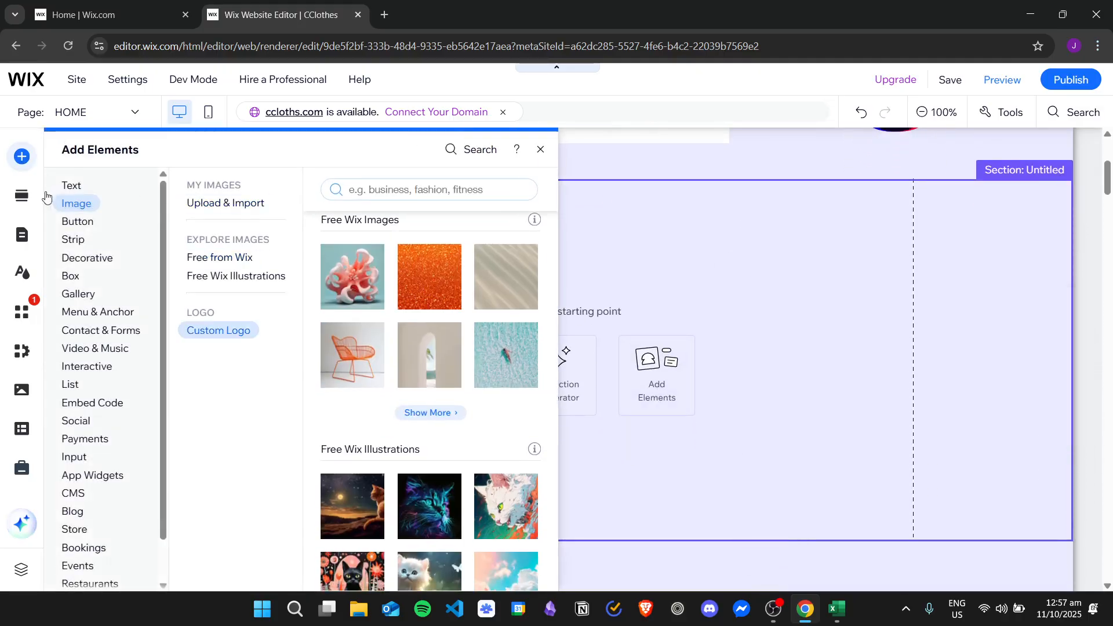
pyautogui.click(72, 185)
pyautogui.moveTo(638, 296); pyautogui.dragTo(603, 274)
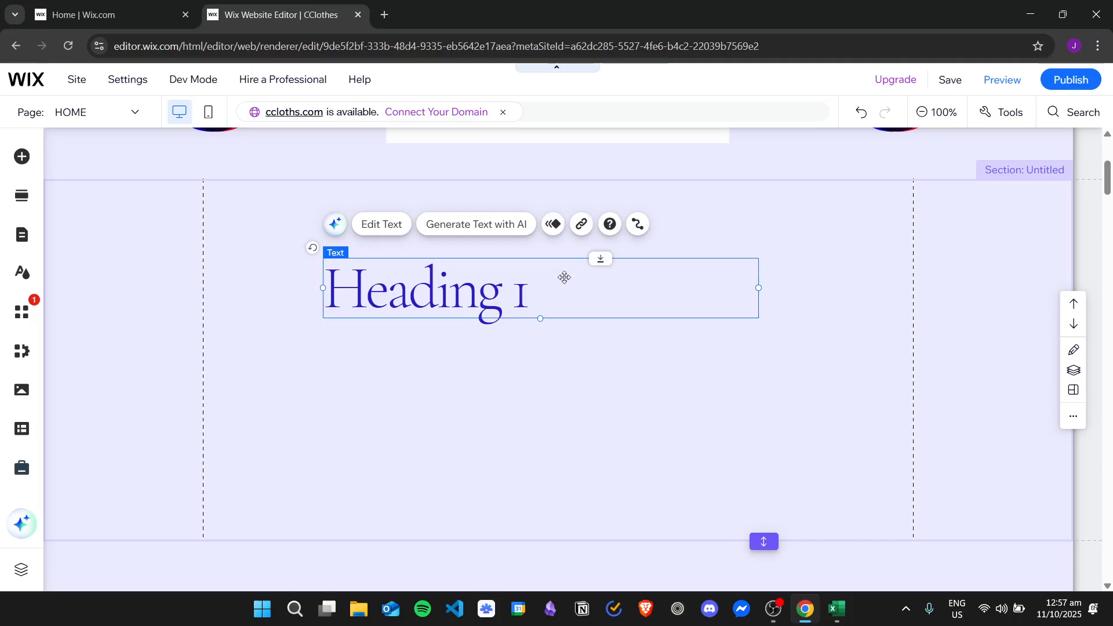
# Reposition the Heading 1 text higher and further left in the new section, keeping it between the vertical gridlines
pyautogui.moveTo(484, 285); pyautogui.dragTo(605, 323)
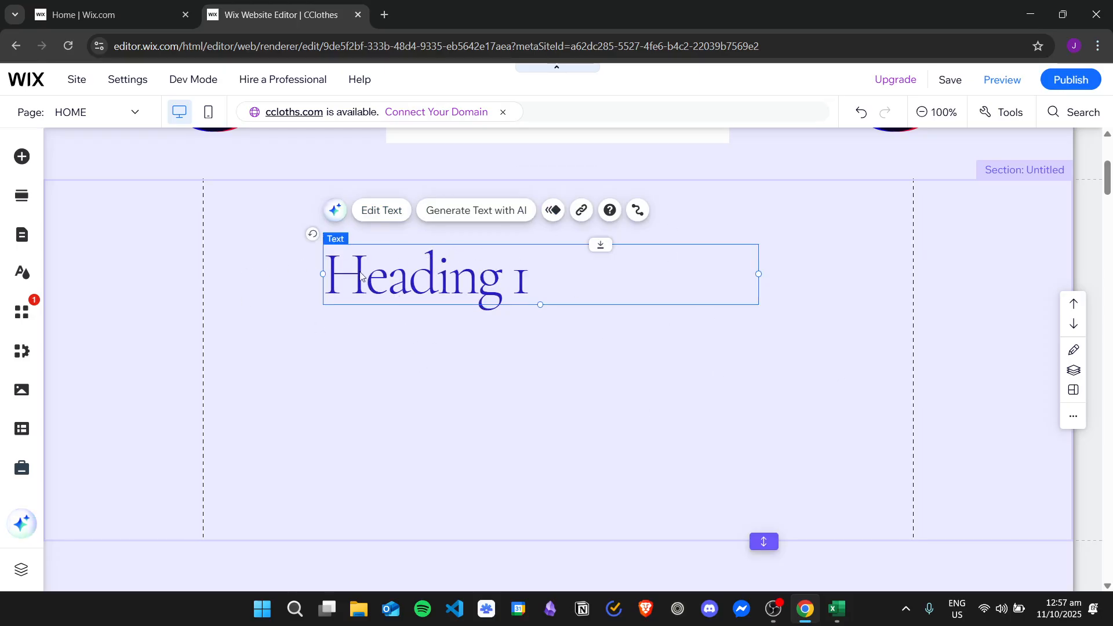
pyautogui.scroll(2, 559, 404)
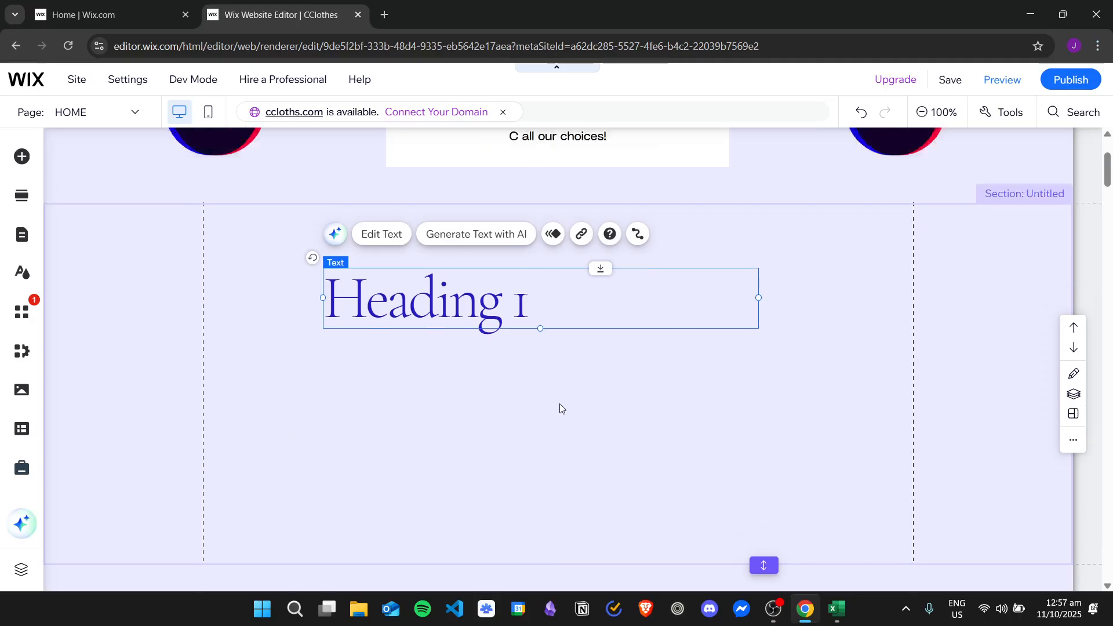
pyautogui.moveTo(492, 430); pyautogui.dragTo(536, 436)
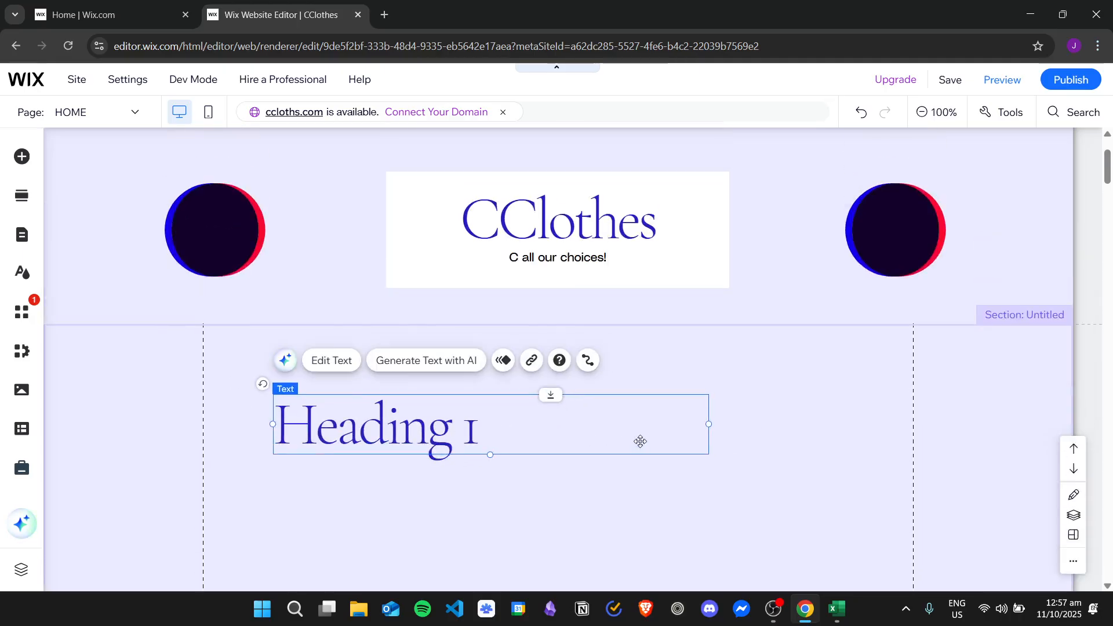
pyautogui.scroll(2, 639, 447)
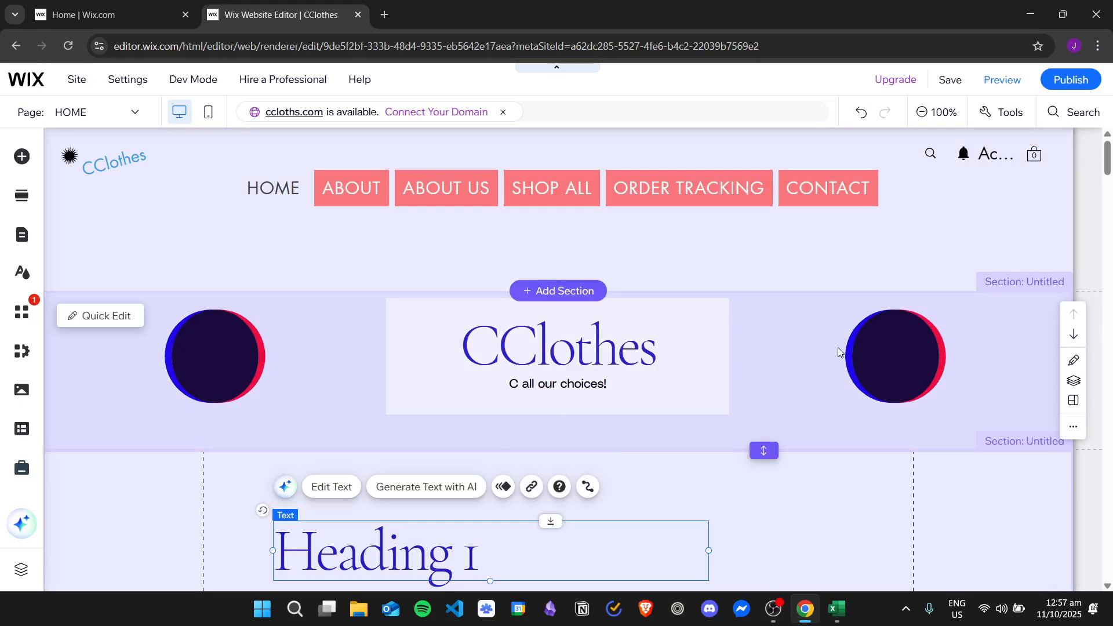
# Delete the Heading 1 text from the new section below the CClothes title section
pyautogui.scroll(-1, 684, 416)
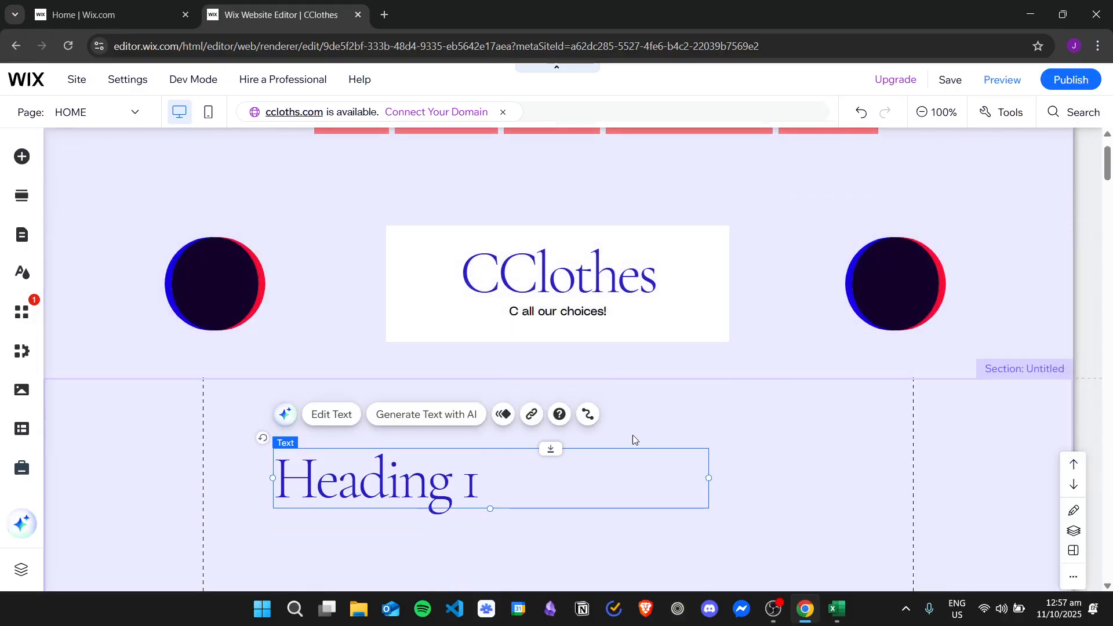
pyautogui.scroll(-1, 548, 417)
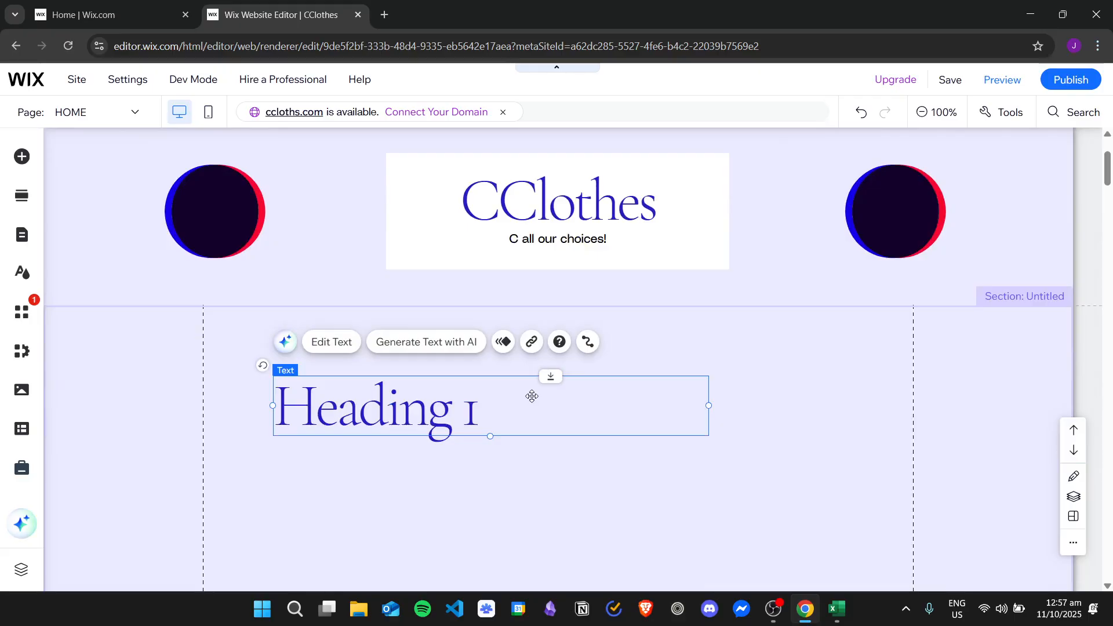
pyautogui.press('Delete')
# Compare the vertical gridlines in the empty section with the extent of the UNIQUE FINDS text in the Welcome section
pyautogui.scroll(2, 769, 368)
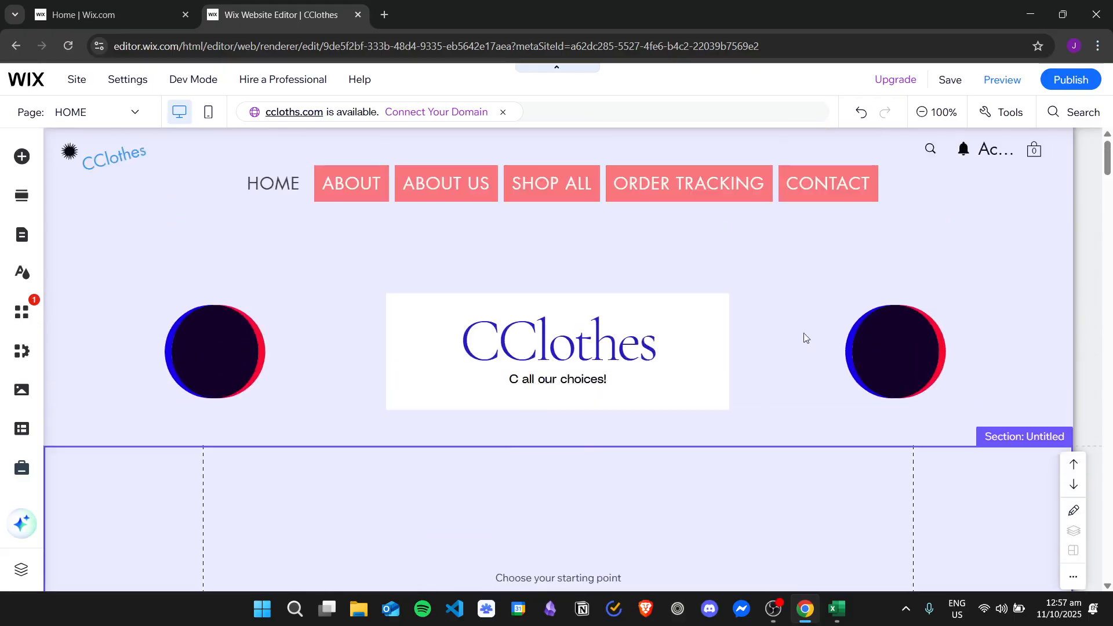
pyautogui.scroll(-1, 632, 470)
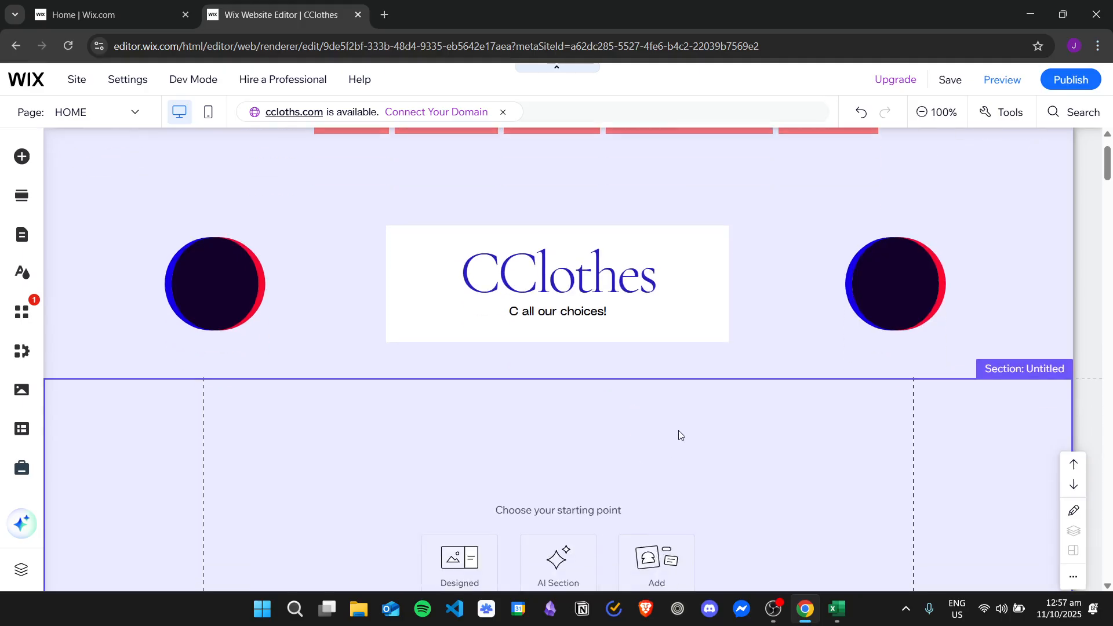
pyautogui.scroll(-3, 682, 432)
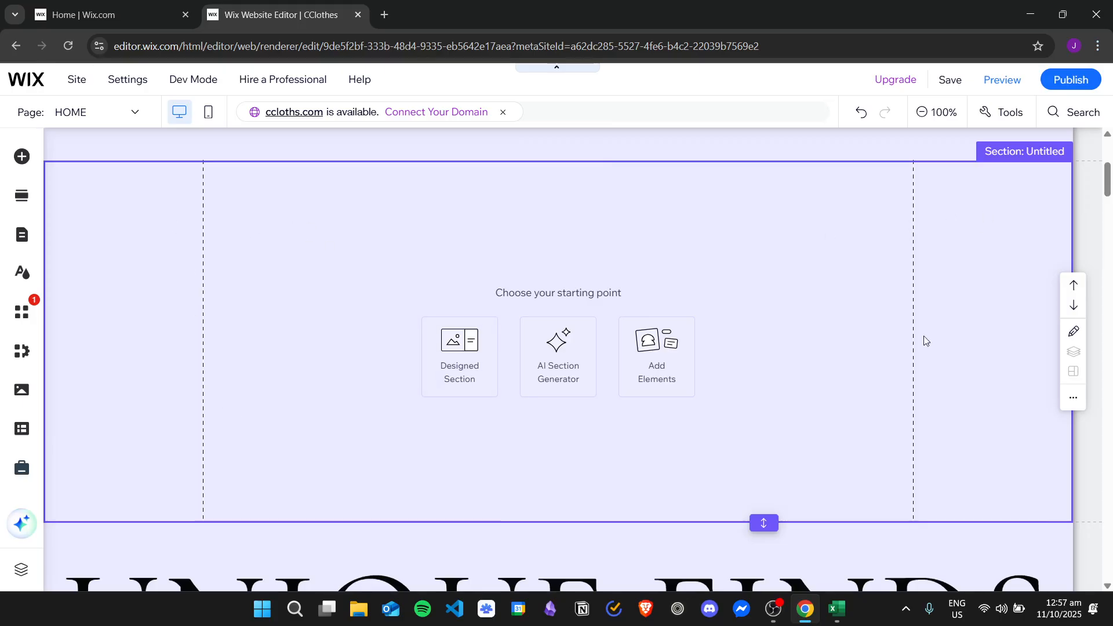
pyautogui.scroll(1, 375, 278)
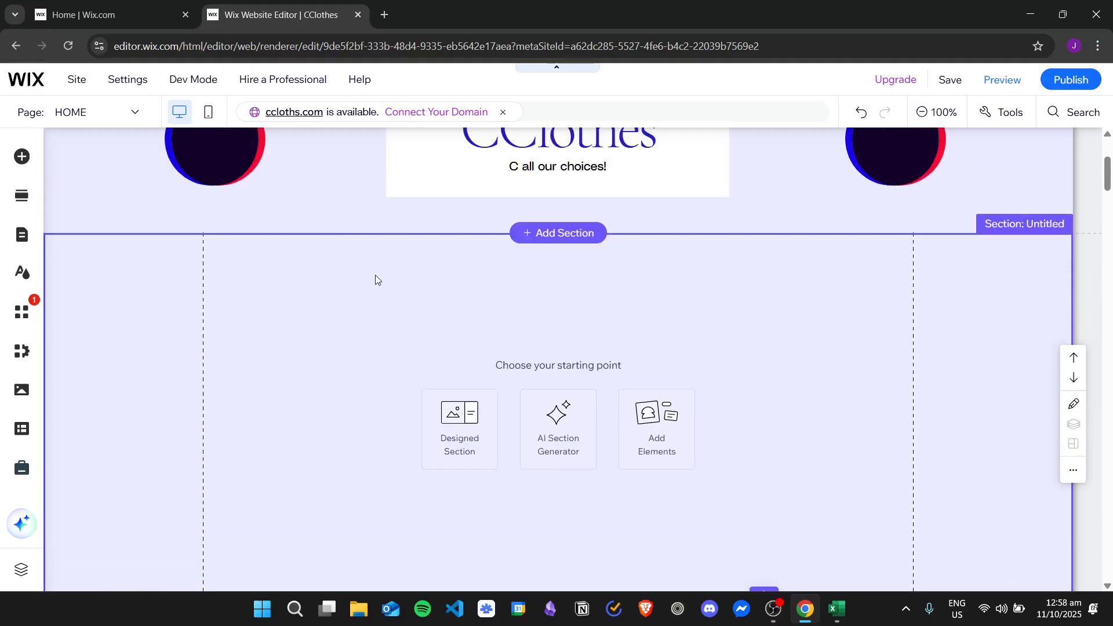
pyautogui.scroll(-2, 394, 277)
pyautogui.scroll(-2, 630, 388)
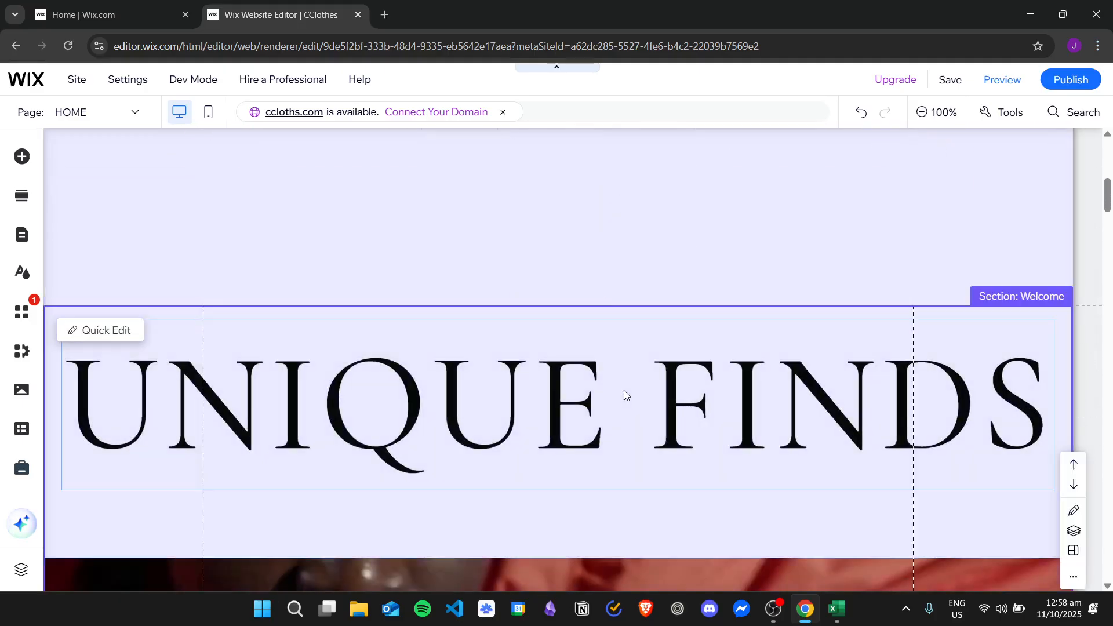
pyautogui.scroll(-2, 721, 387)
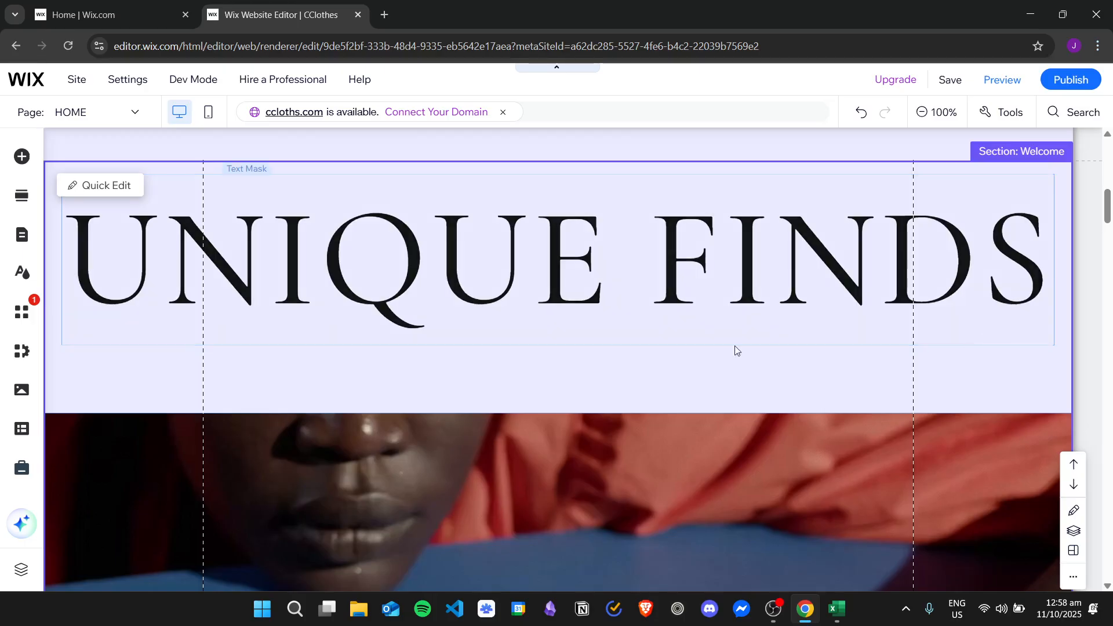
# Turn off full-width stretching for the UNIQUE FINDS text mask and align it between the vertical gridlines
pyautogui.click(685, 304)
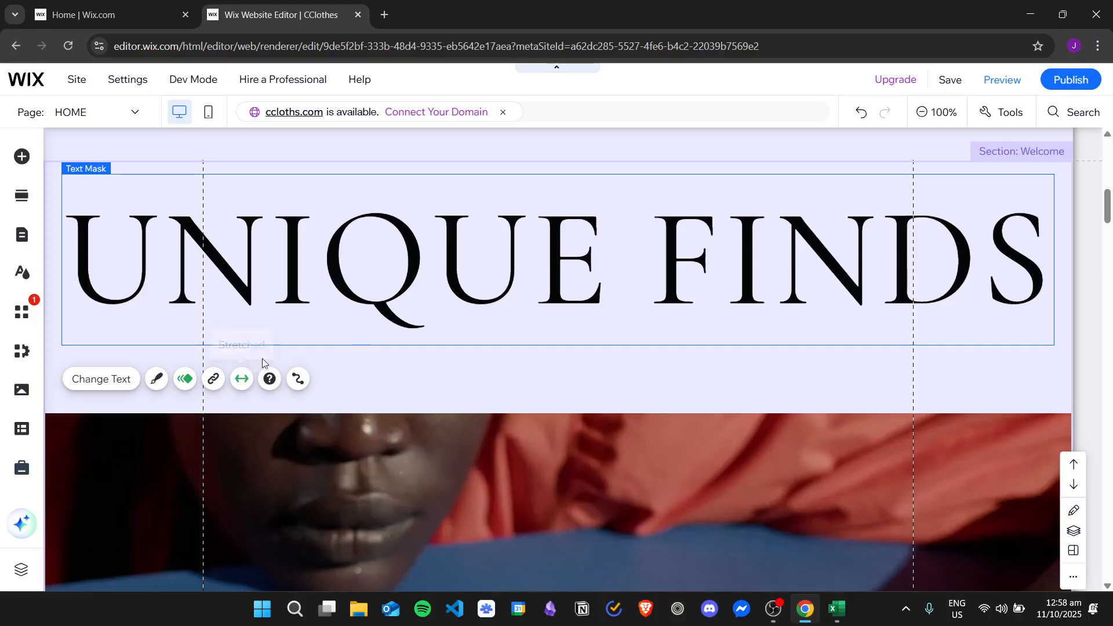
pyautogui.click(241, 384)
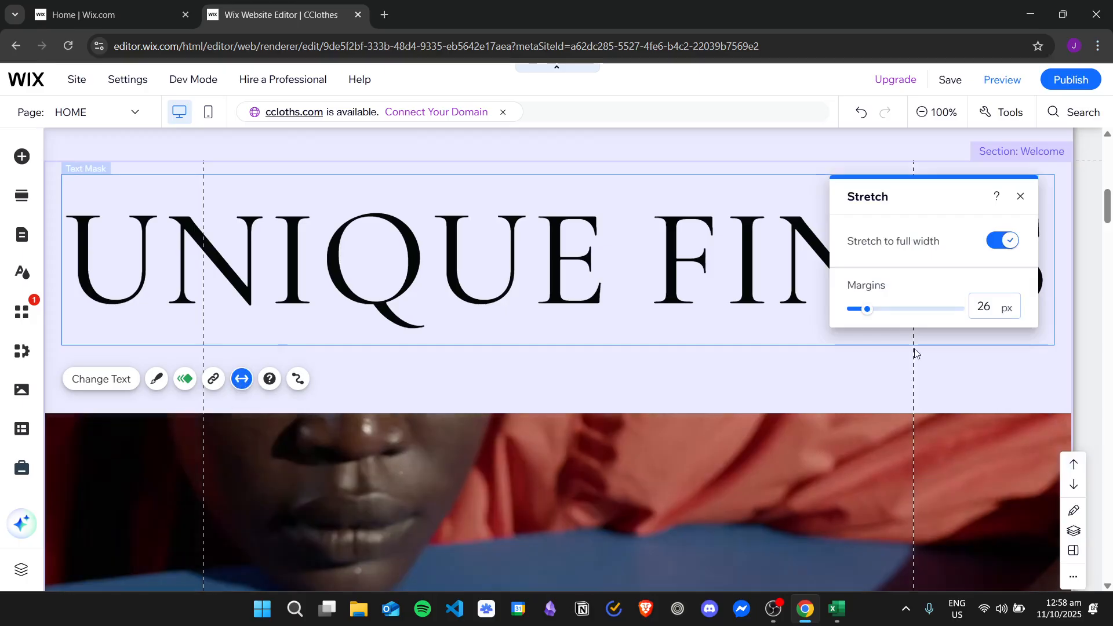
pyautogui.click(1004, 246)
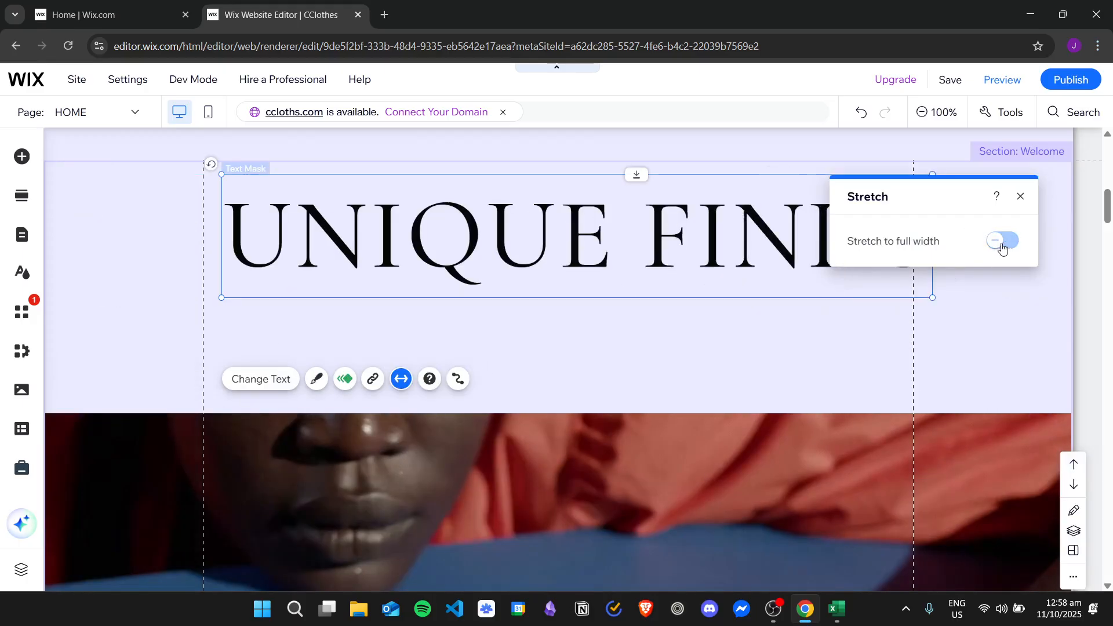
pyautogui.moveTo(629, 240); pyautogui.dragTo(641, 270)
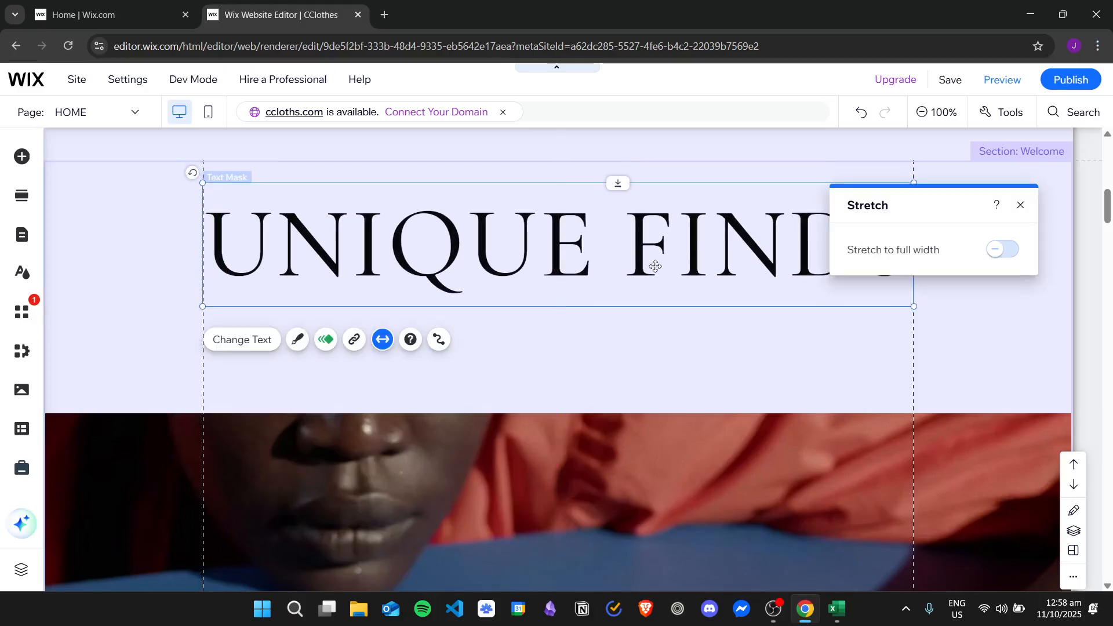
# Stretch the UNIQUE FINDS text mask to full width again and close its stretch settings
pyautogui.click(1002, 253)
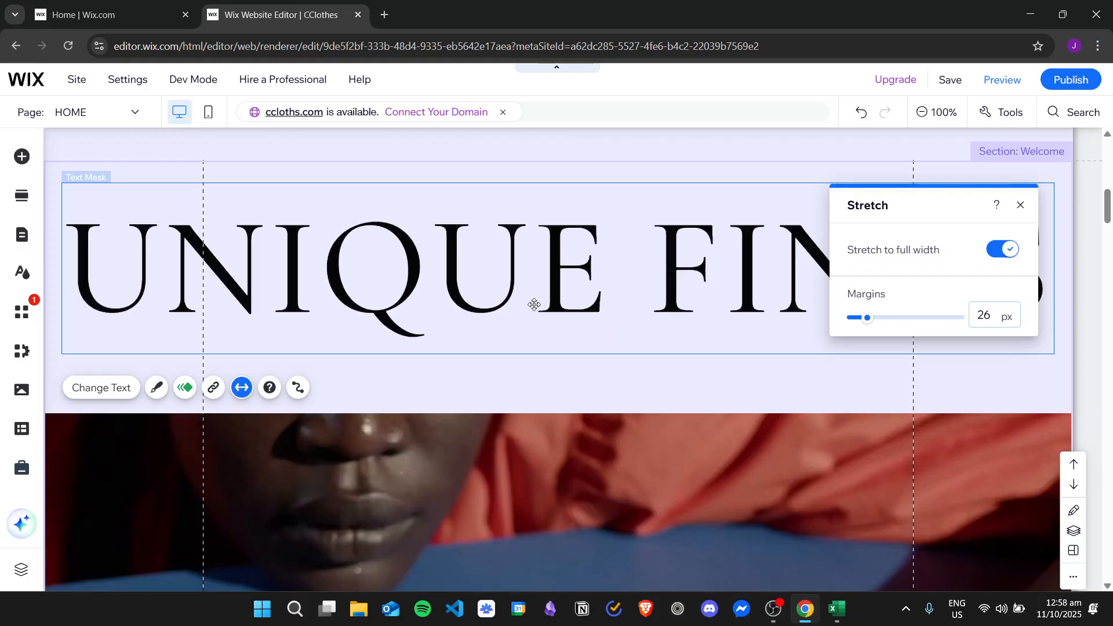
pyautogui.click(1022, 207)
# Review the stretched UNIQUE FINDS text, and examine the title strip's layout by selecting its middle and third columns
pyautogui.scroll(-5, 712, 367)
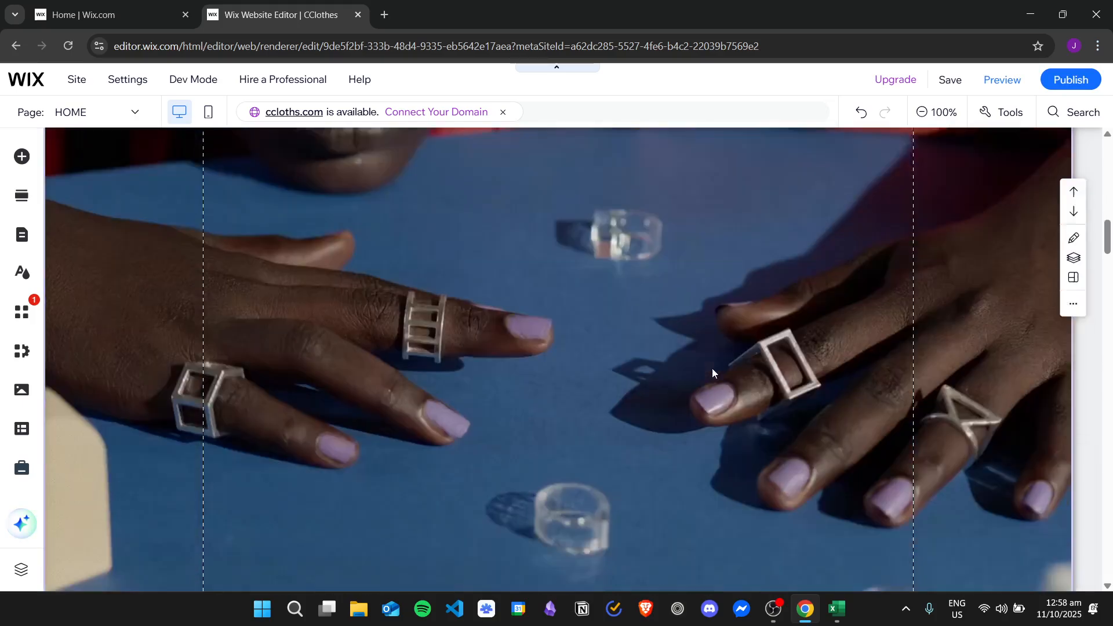
pyautogui.scroll(5, 717, 366)
pyautogui.scroll(1, 717, 367)
pyautogui.scroll(4, 721, 366)
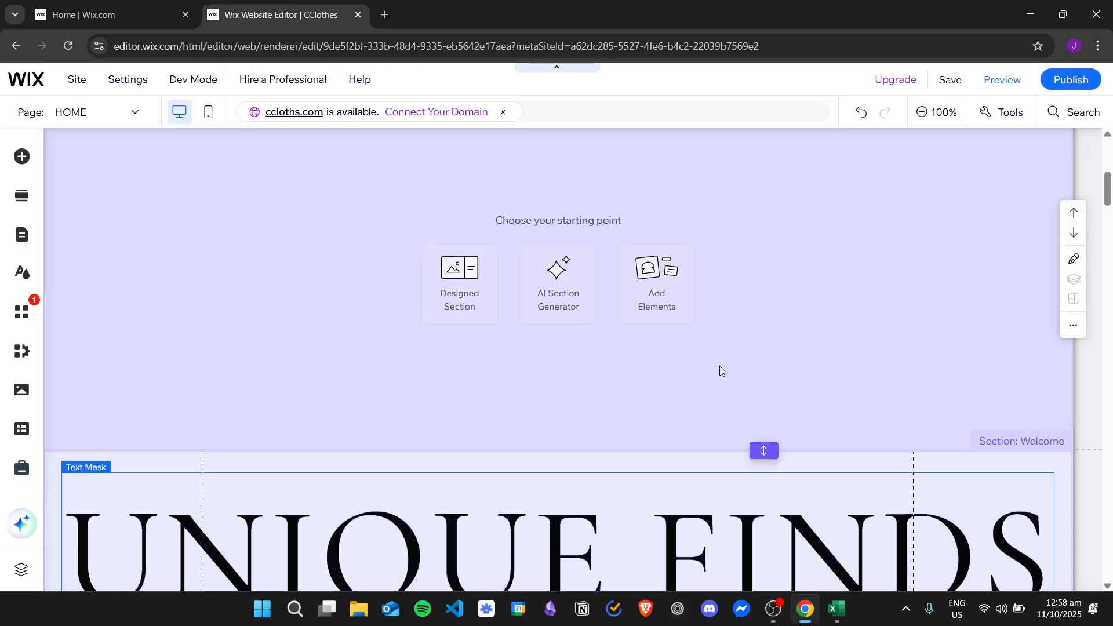
pyautogui.scroll(-4, 719, 365)
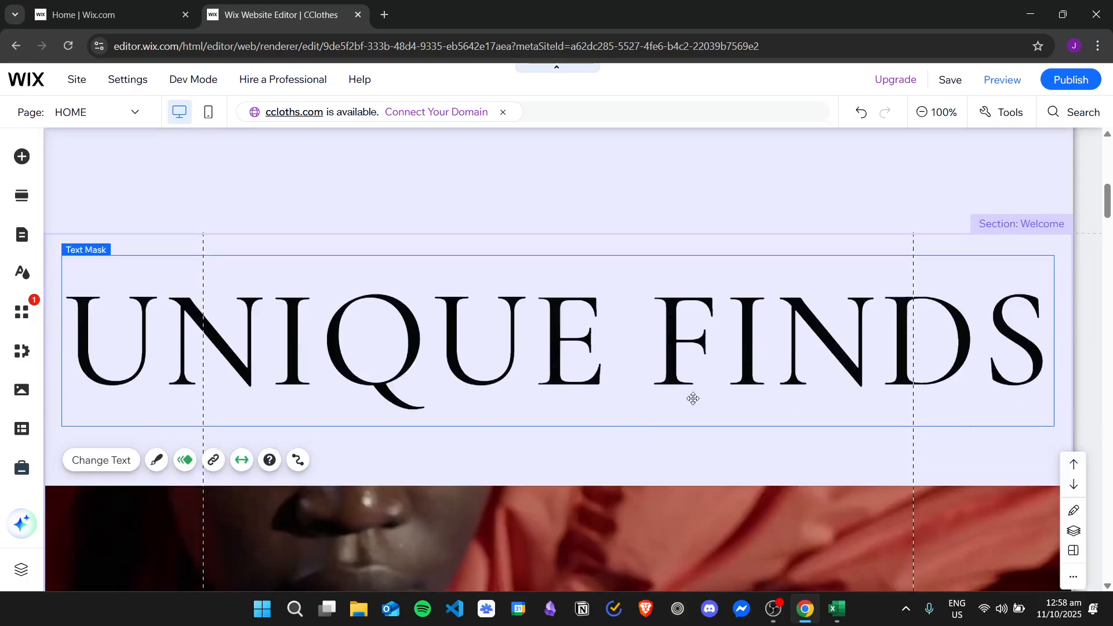
pyautogui.scroll(10, 850, 414)
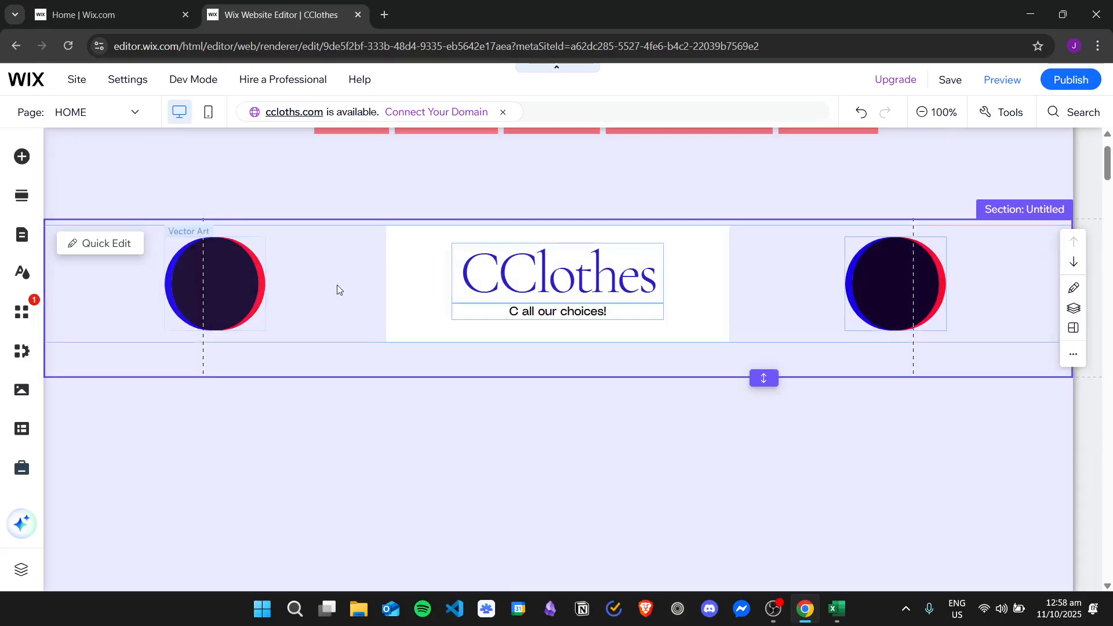
pyautogui.click(386, 276)
pyautogui.click(406, 274)
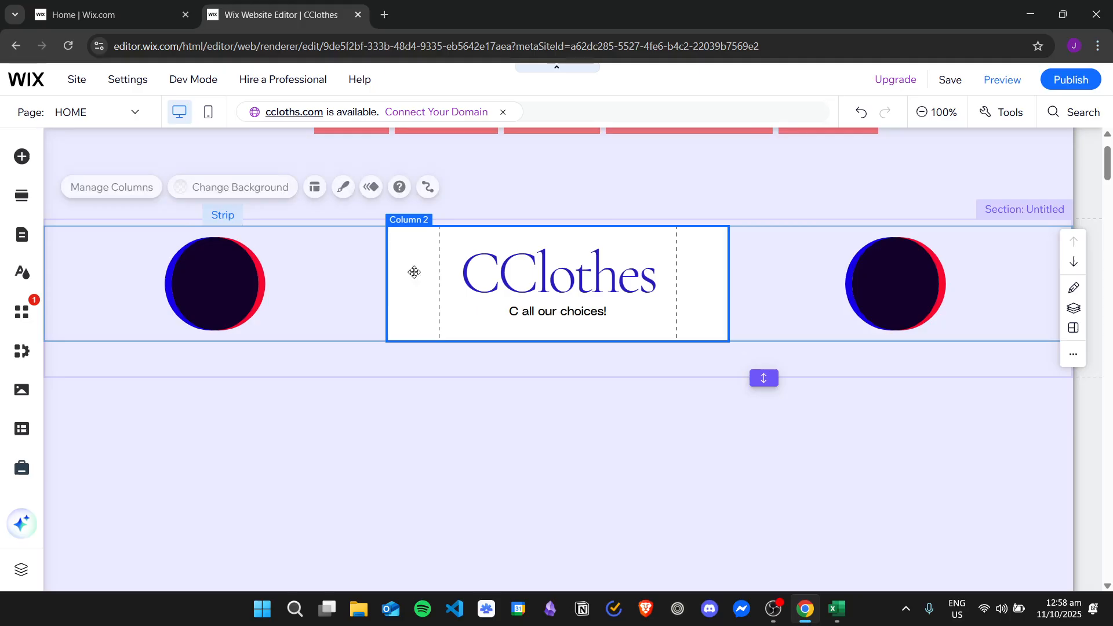
pyautogui.click(760, 265)
# Add a Masonry gallery from the Pro Galleries to the empty section below the title section
pyautogui.scroll(-4, 864, 374)
pyautogui.scroll(2, 864, 375)
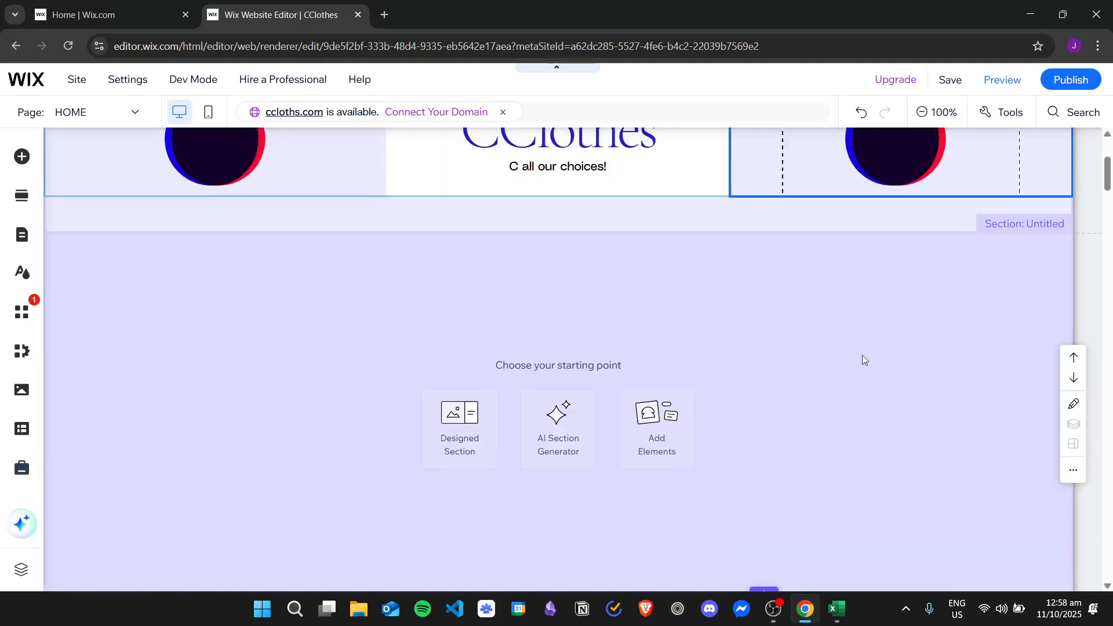
pyautogui.scroll(-1, 766, 326)
pyautogui.scroll(-1, 766, 330)
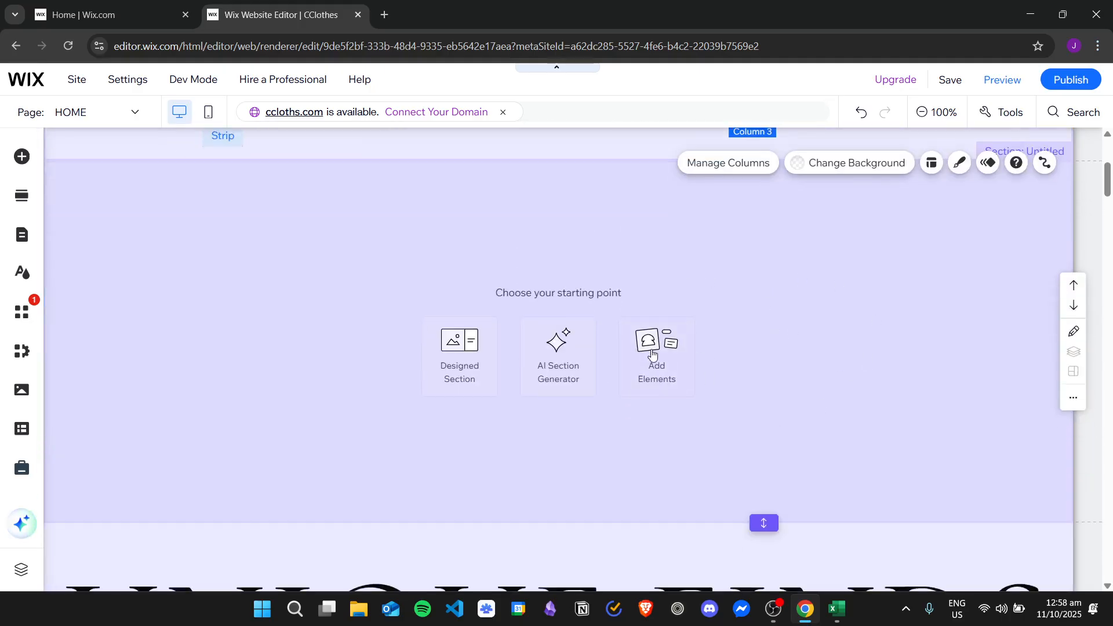
pyautogui.click(652, 355)
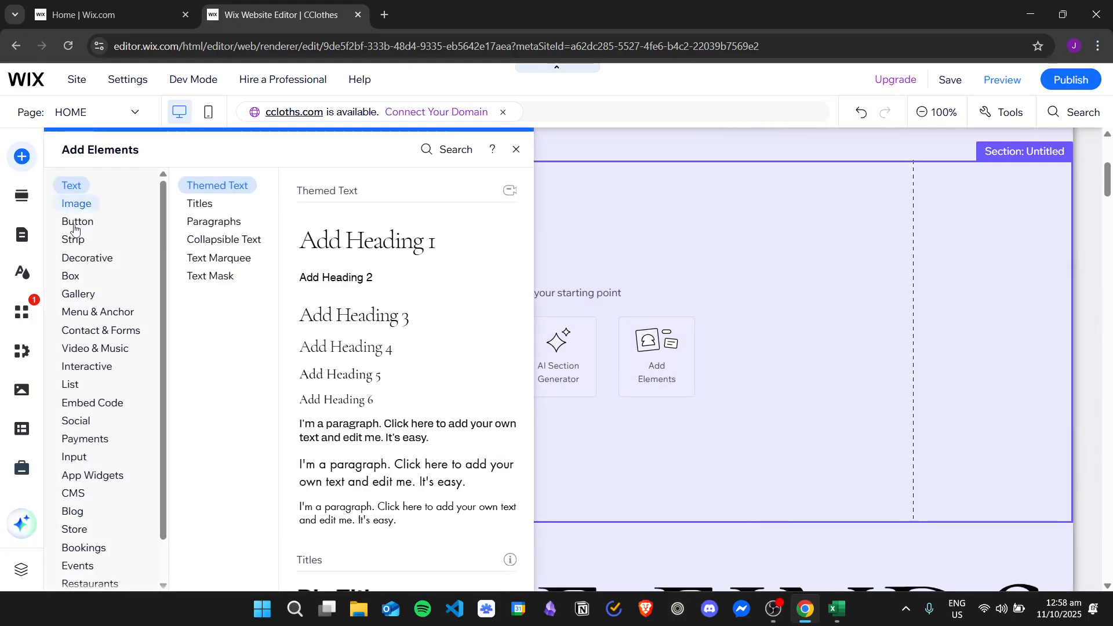
pyautogui.click(93, 310)
pyautogui.click(89, 298)
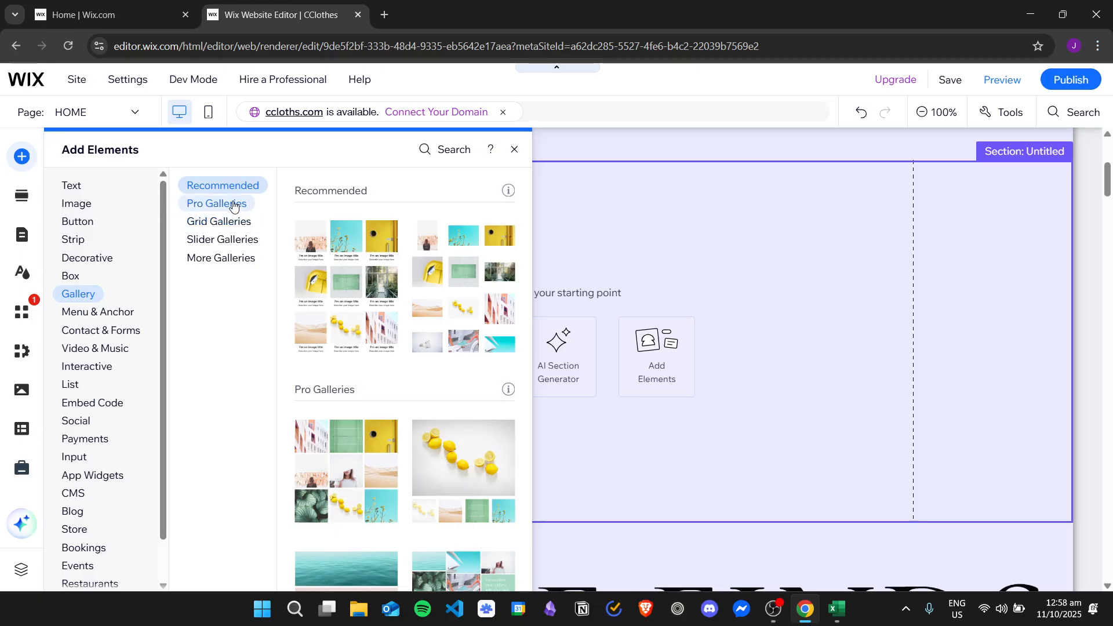
pyautogui.click(226, 203)
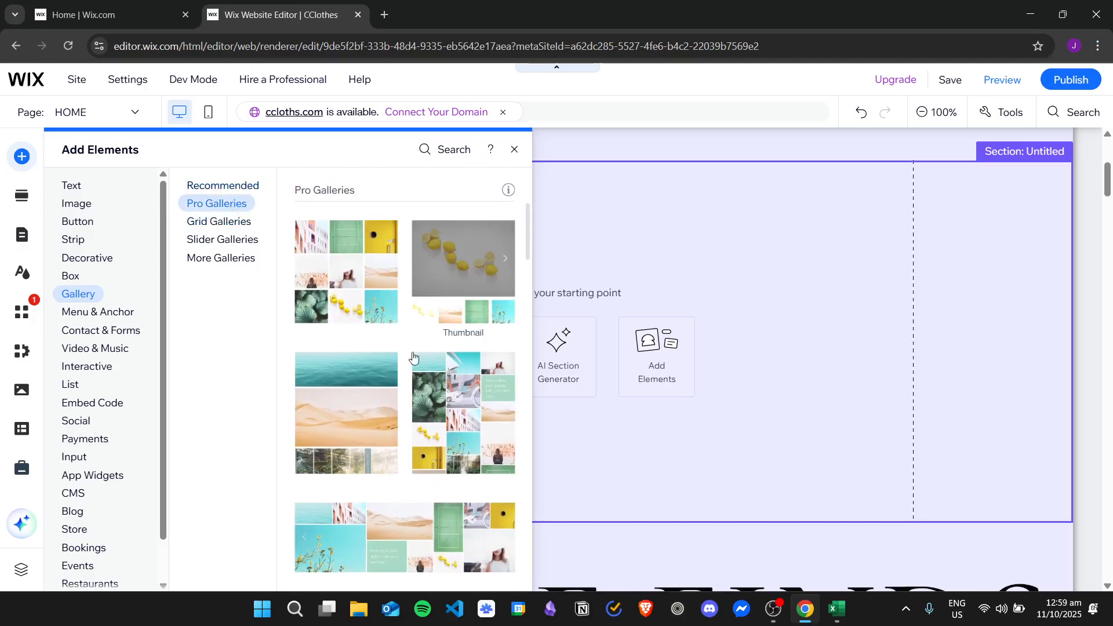
pyautogui.scroll(-1, 377, 377)
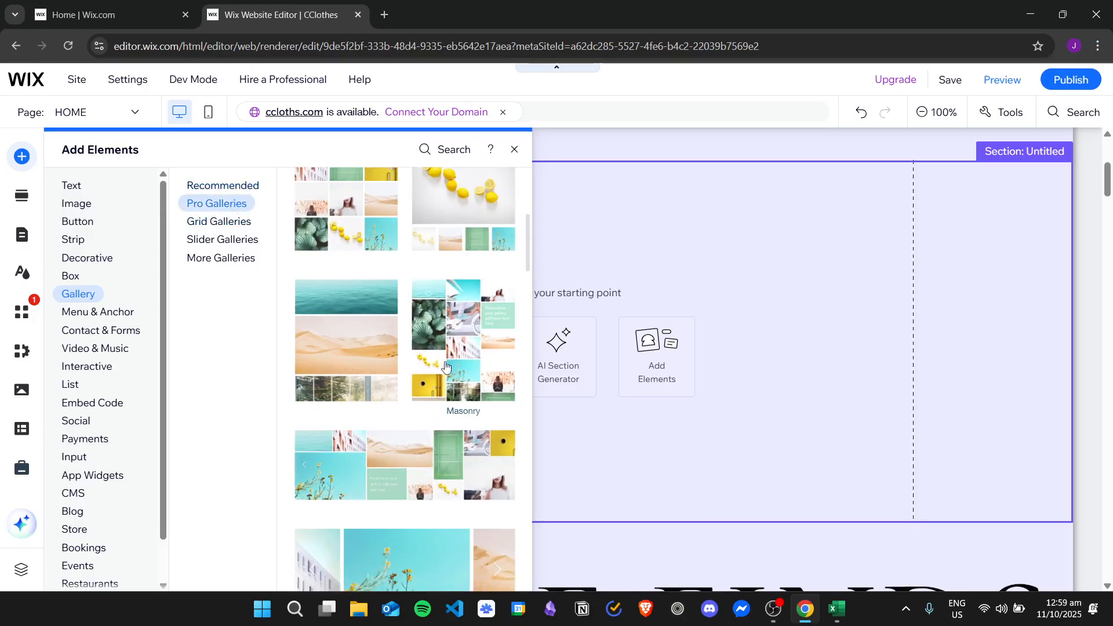
pyautogui.moveTo(501, 398); pyautogui.dragTo(551, 319)
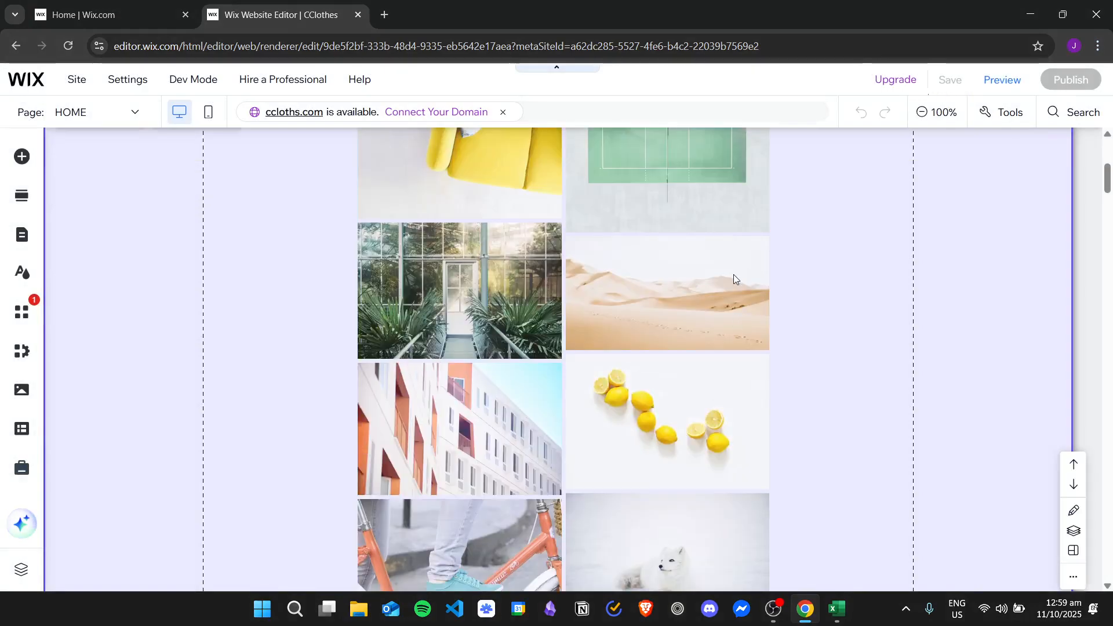
# Move the Masonry gallery down so it starts just inside the upper edge of the new section
pyautogui.scroll(4, 766, 295)
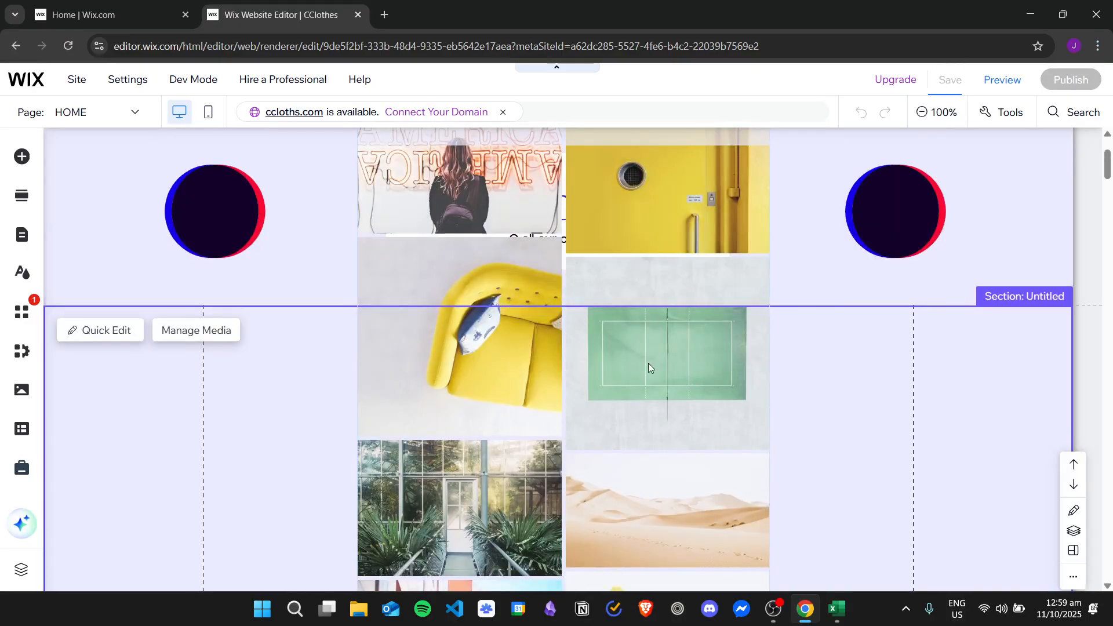
pyautogui.click(649, 367)
pyautogui.moveTo(641, 351); pyautogui.dragTo(641, 540)
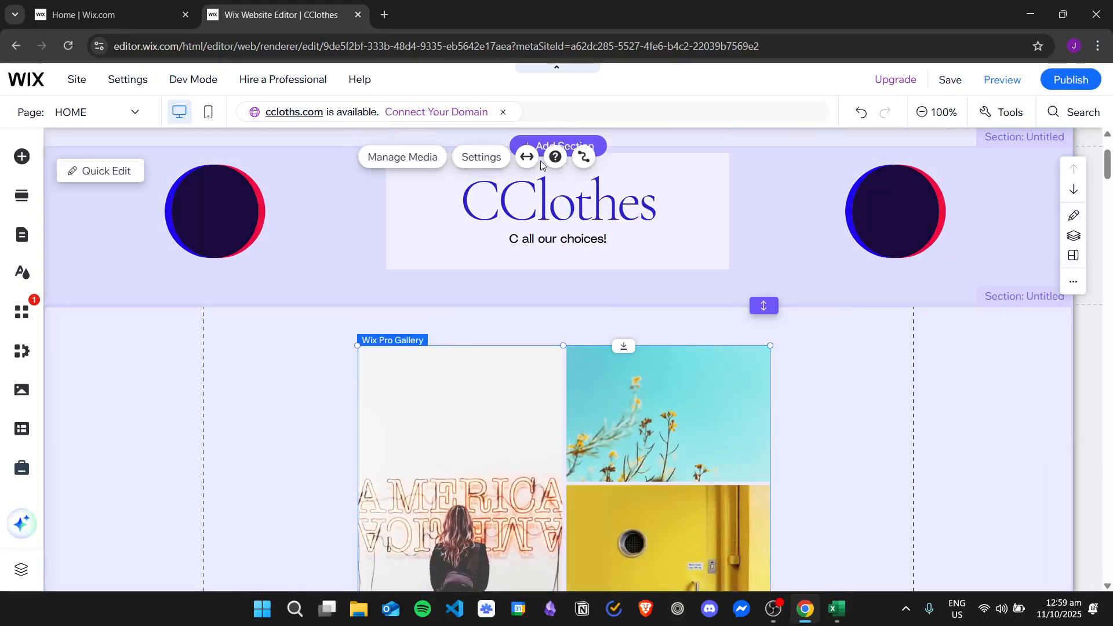
# Stretch the Masonry gallery to full width and close its stretch settings
pyautogui.click(527, 156)
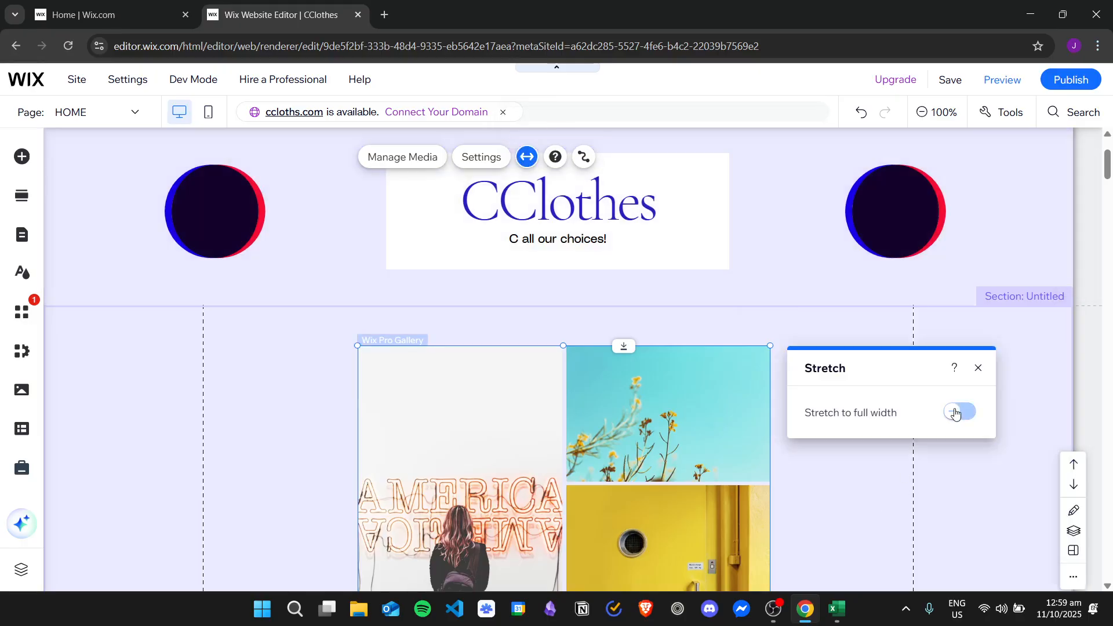
pyautogui.click(955, 413)
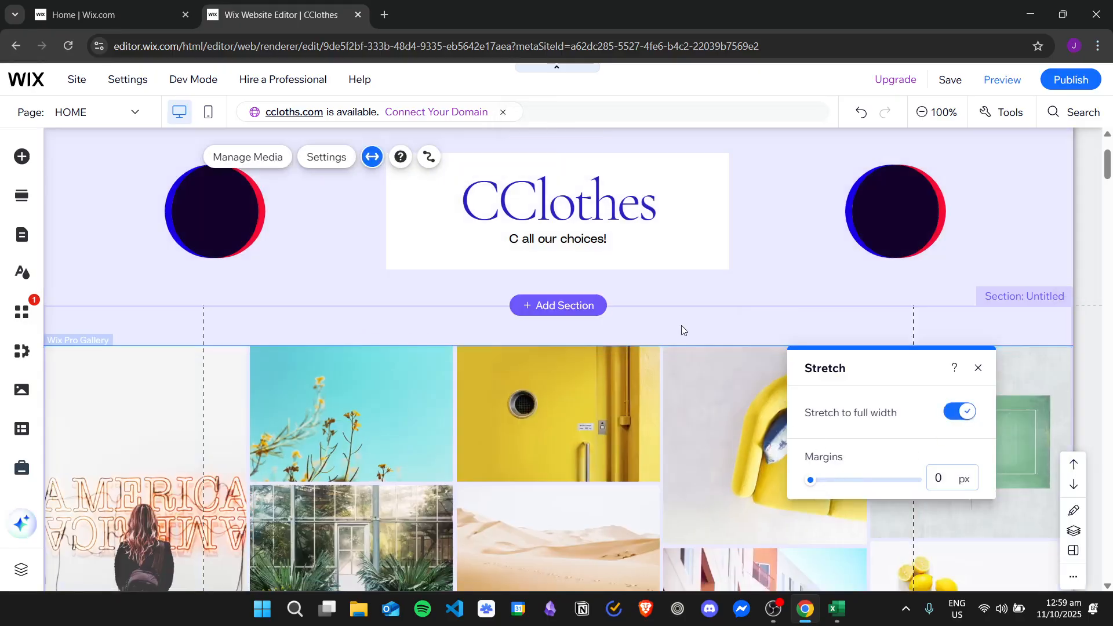
pyautogui.click(681, 325)
# Shorten the gallery section so its lower edge sits just below the last gallery image, and check the resulting layout
pyautogui.scroll(-6, 868, 377)
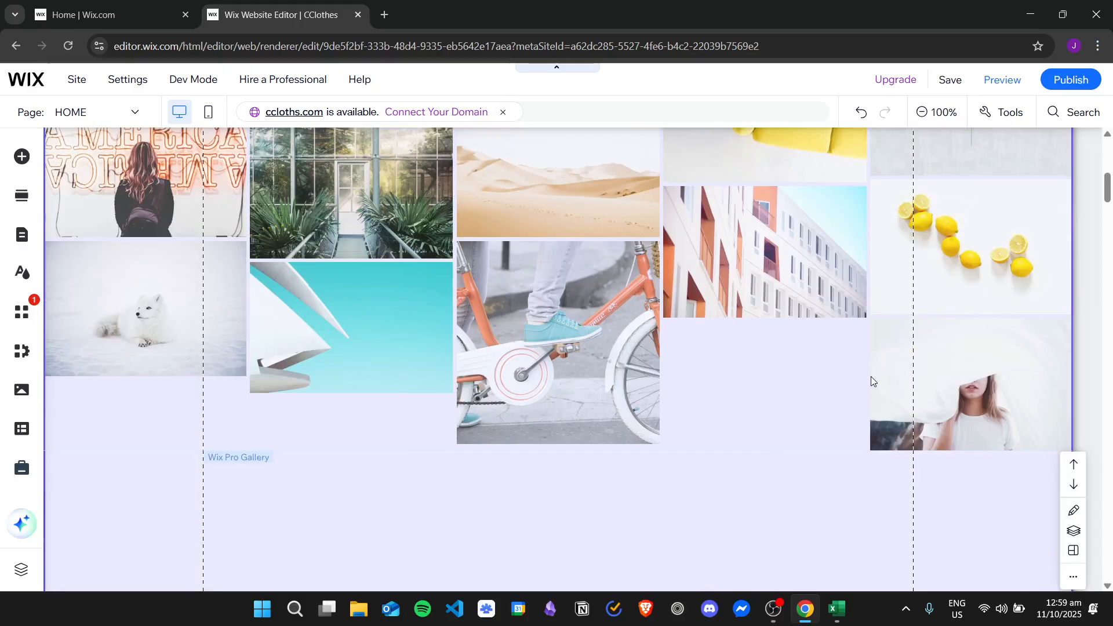
pyautogui.scroll(-8, 871, 377)
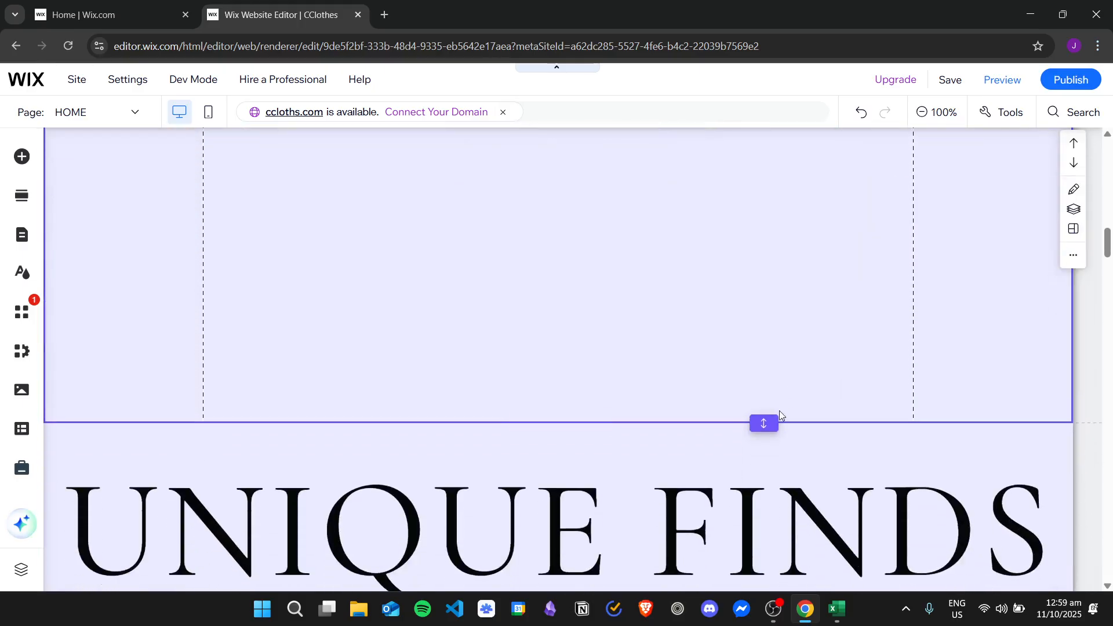
pyautogui.scroll(-5, 765, 432)
pyautogui.scroll(6, 799, 435)
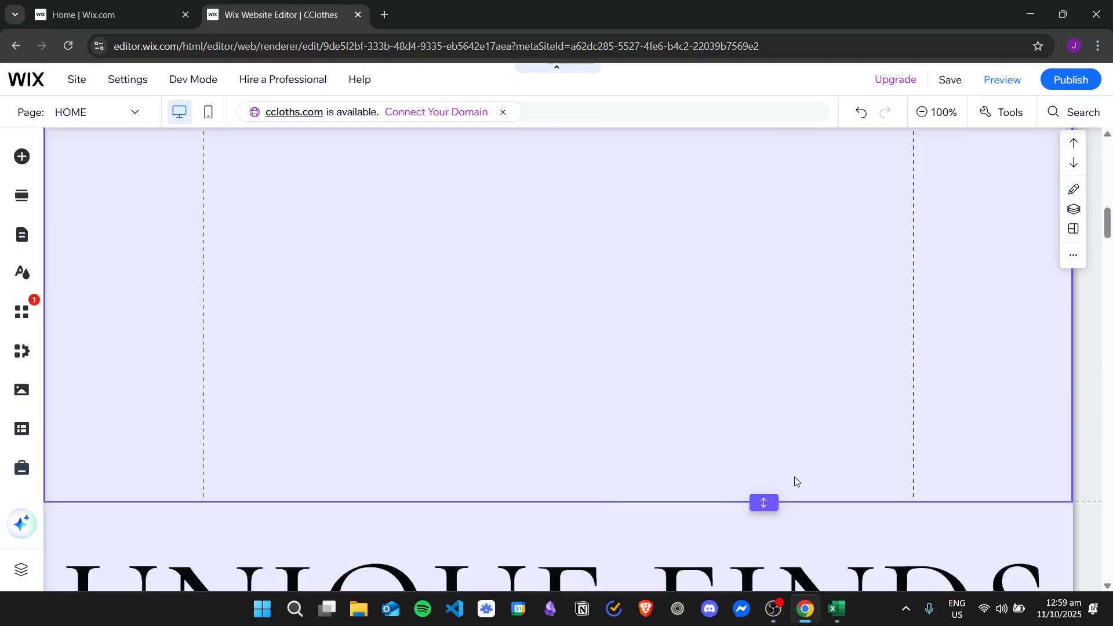
pyautogui.scroll(-5, 801, 416)
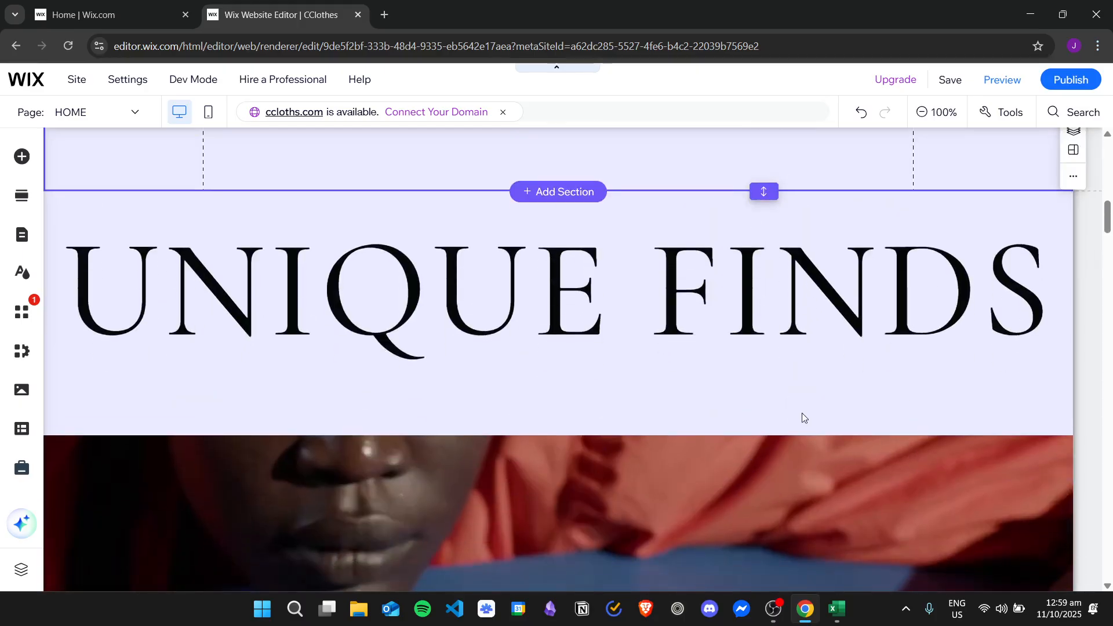
pyautogui.scroll(6, 806, 435)
pyautogui.moveTo(764, 545); pyautogui.dragTo(753, 326)
pyautogui.scroll(10, 773, 385)
pyautogui.scroll(1, 772, 385)
pyautogui.scroll(-4, 677, 378)
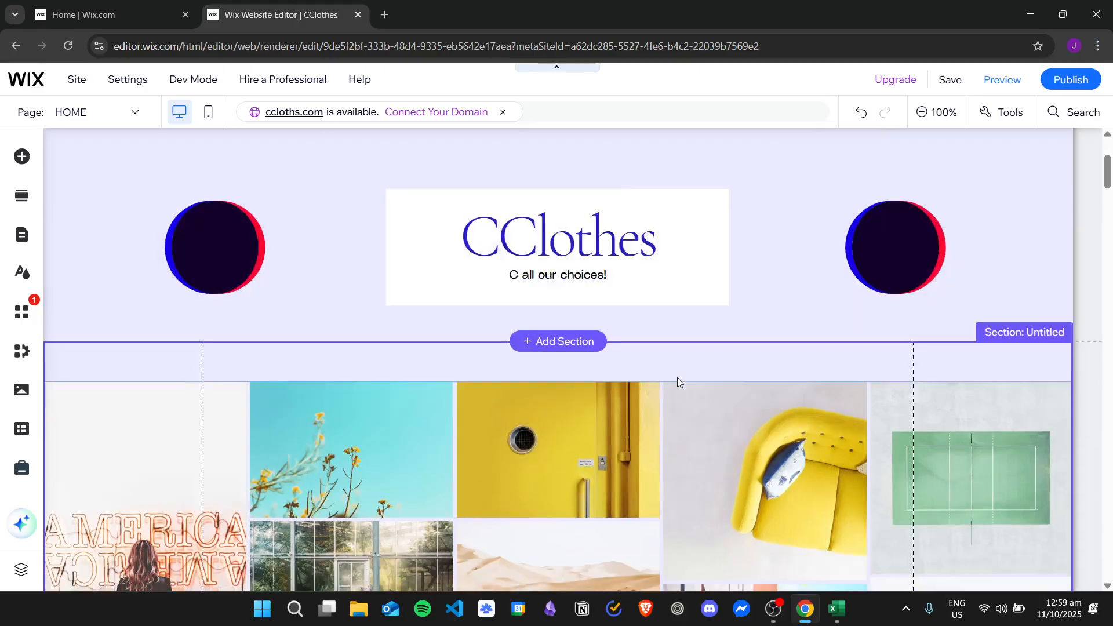
pyautogui.scroll(-8, 604, 357)
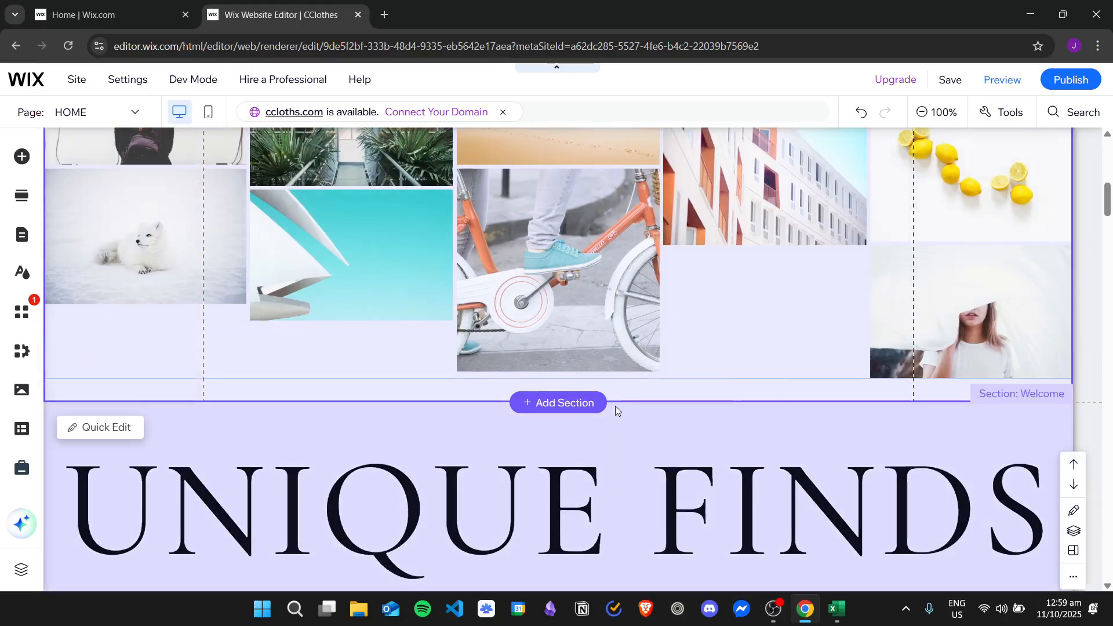
# Save the latest changes to the CClothes site and publish it
pyautogui.scroll(12, 613, 407)
pyautogui.click(949, 81)
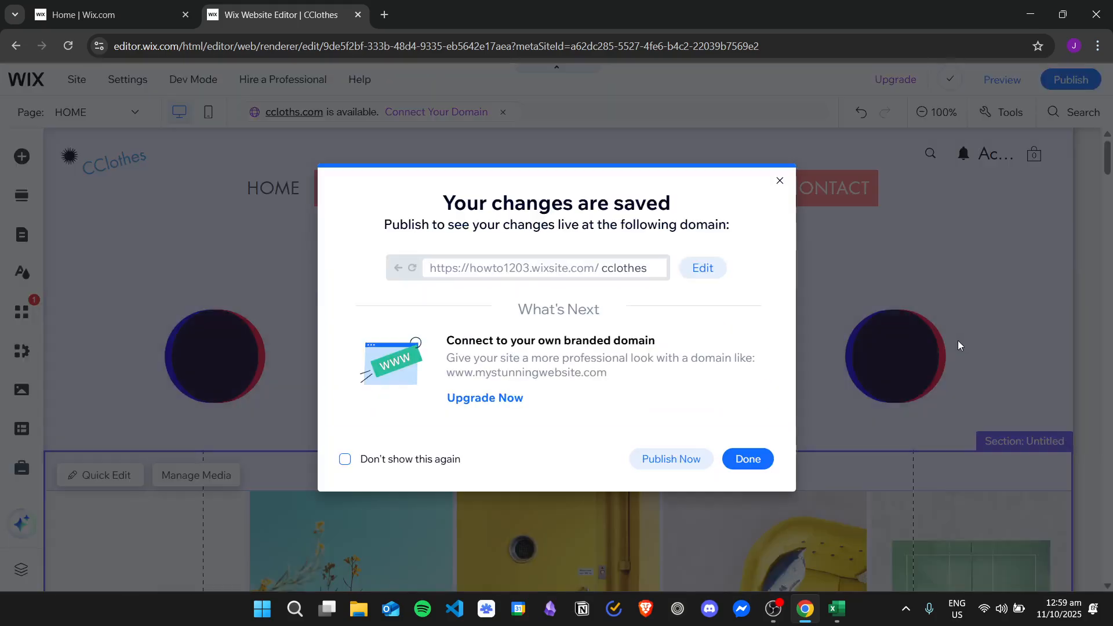
pyautogui.click(857, 203)
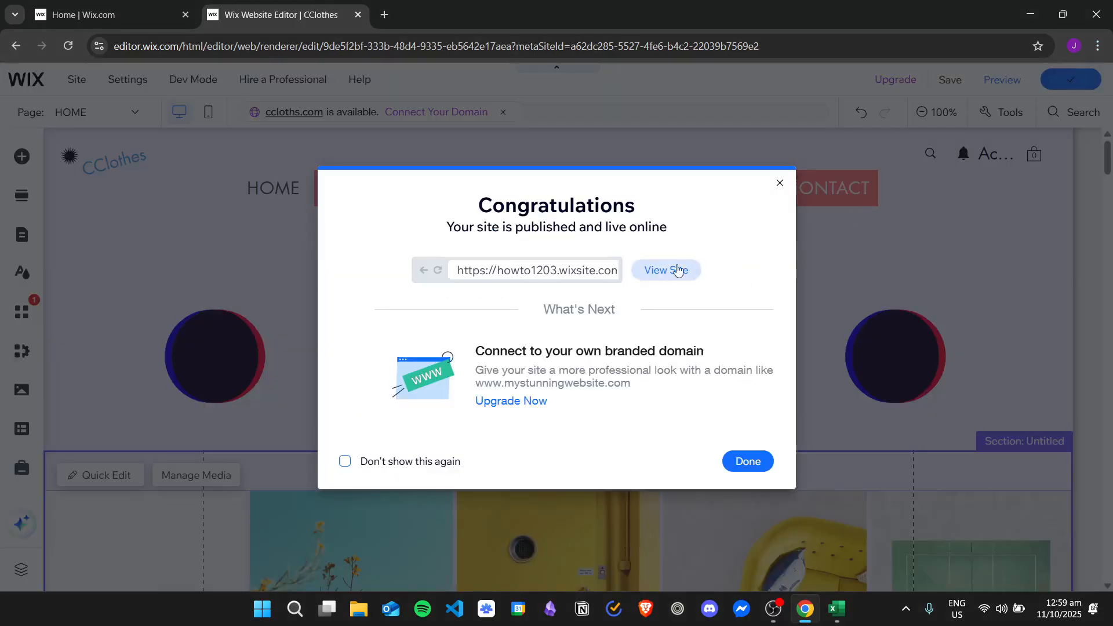
# Open the live CClothes site and review the full-width gallery and the sections below it at full window size
pyautogui.click(678, 271)
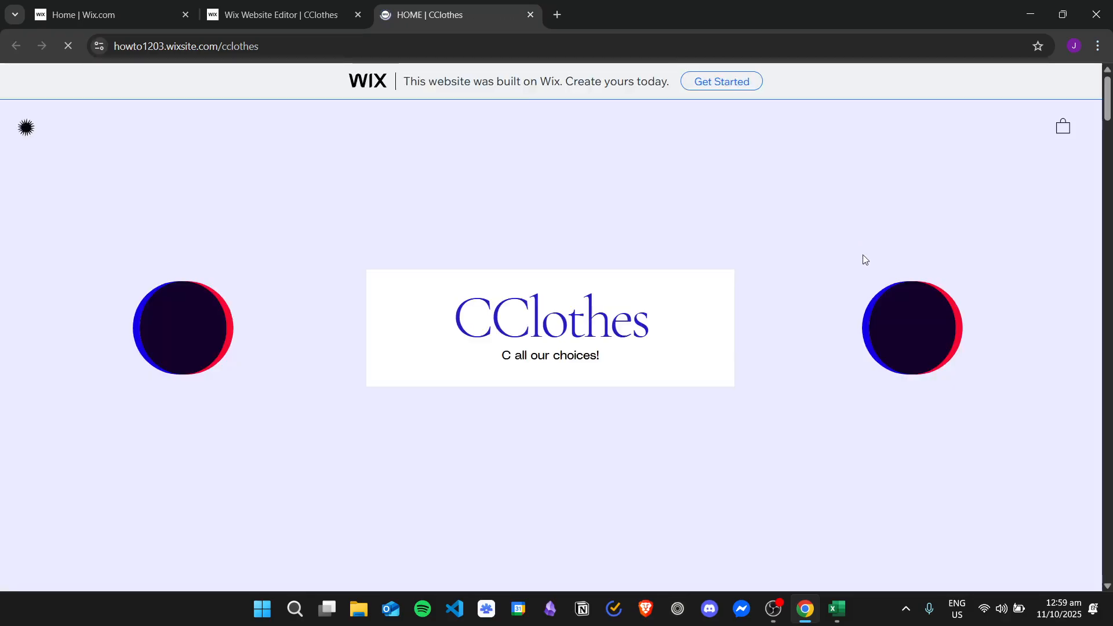
pyautogui.scroll(-5, 857, 273)
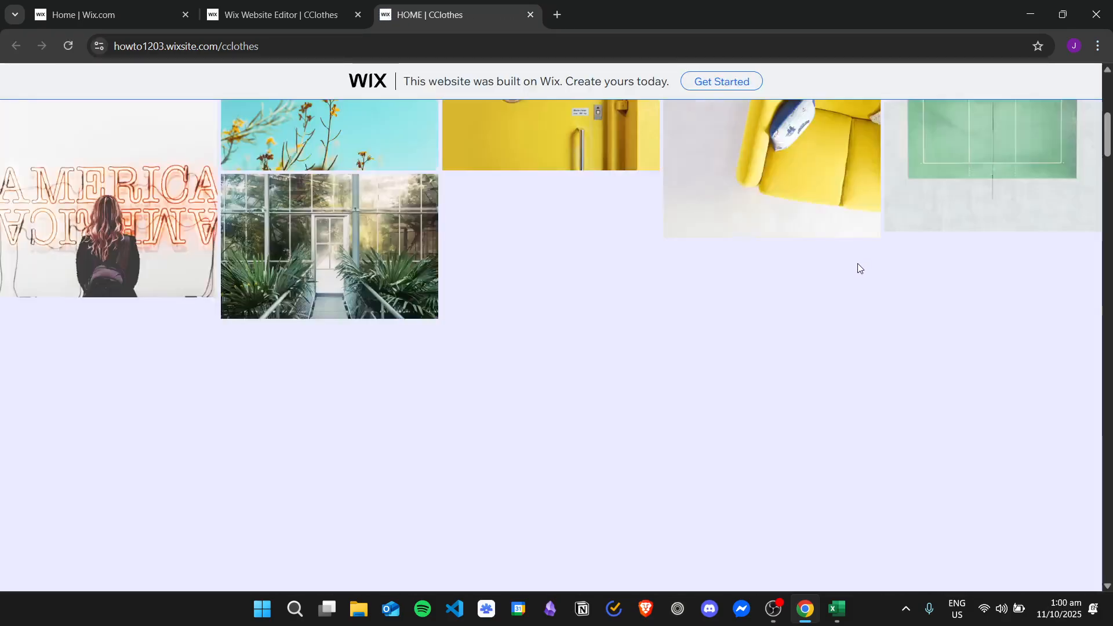
pyautogui.scroll(-15, 853, 278)
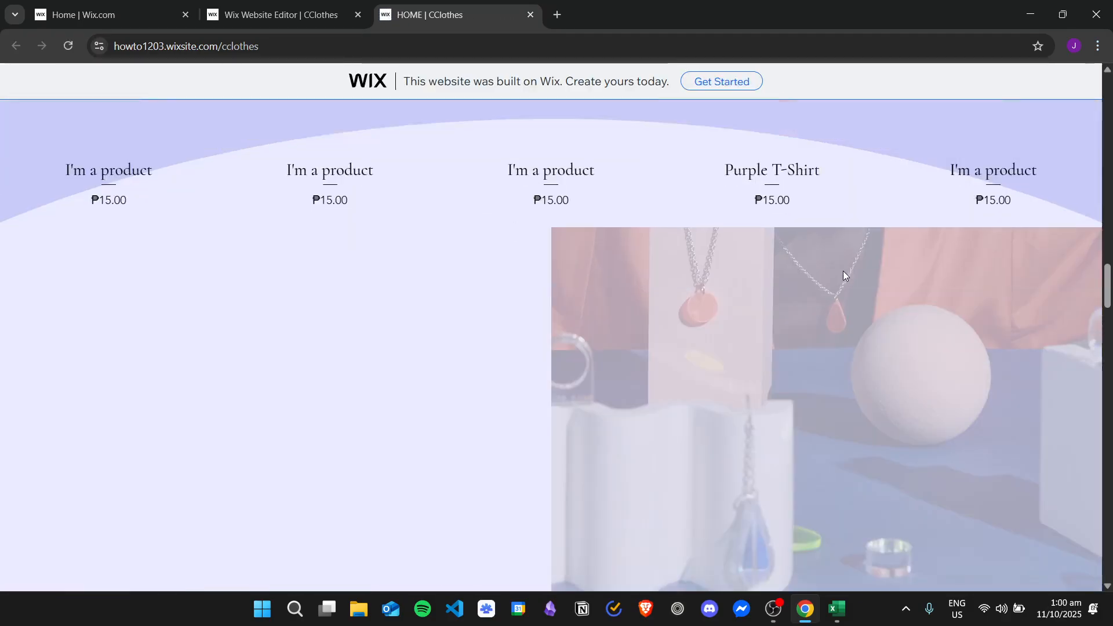
pyautogui.scroll(-3, 841, 273)
pyautogui.scroll(18, 852, 284)
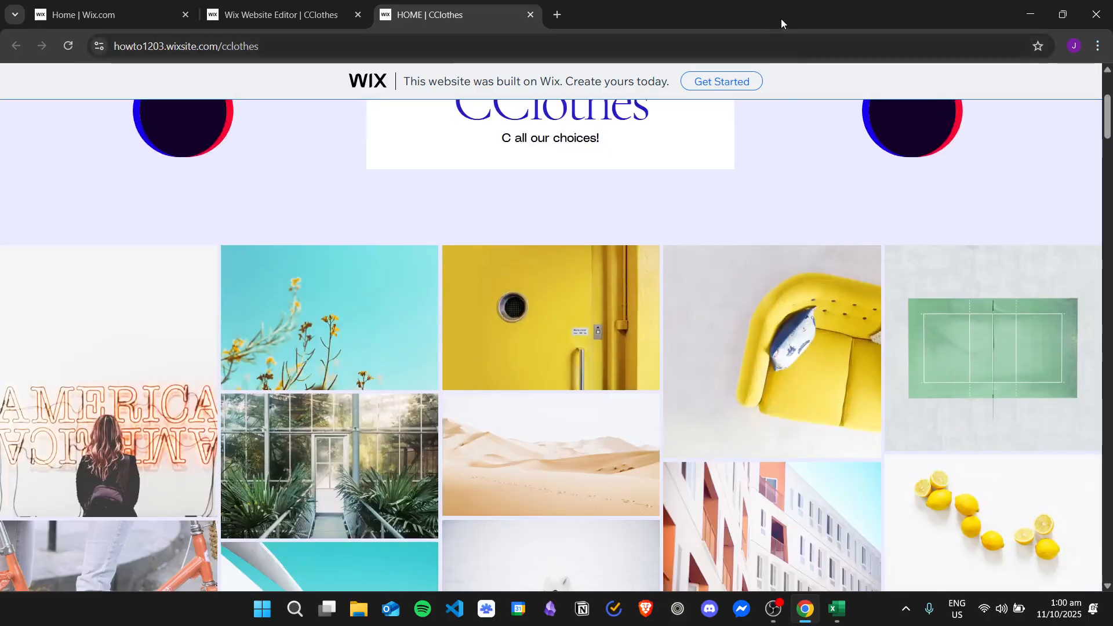
# Shrink the browser window and examine how the stretched gallery rearranges its images at the narrower width
pyautogui.doubleClick(781, 18)
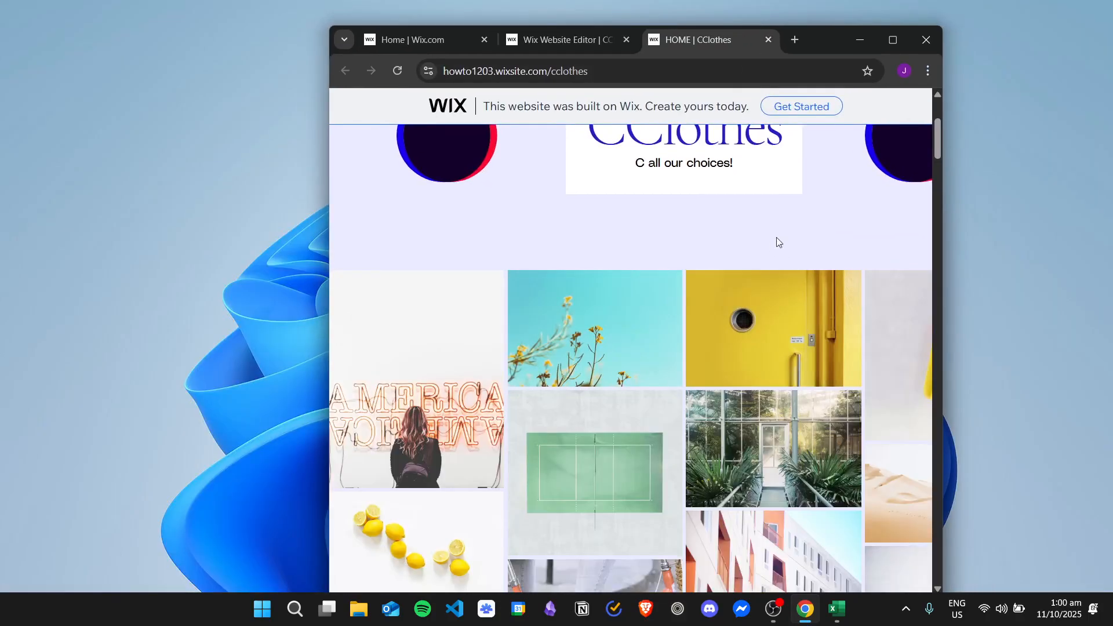
pyautogui.scroll(-1, 802, 224)
pyautogui.scroll(2, 840, 199)
pyautogui.scroll(-3, 726, 407)
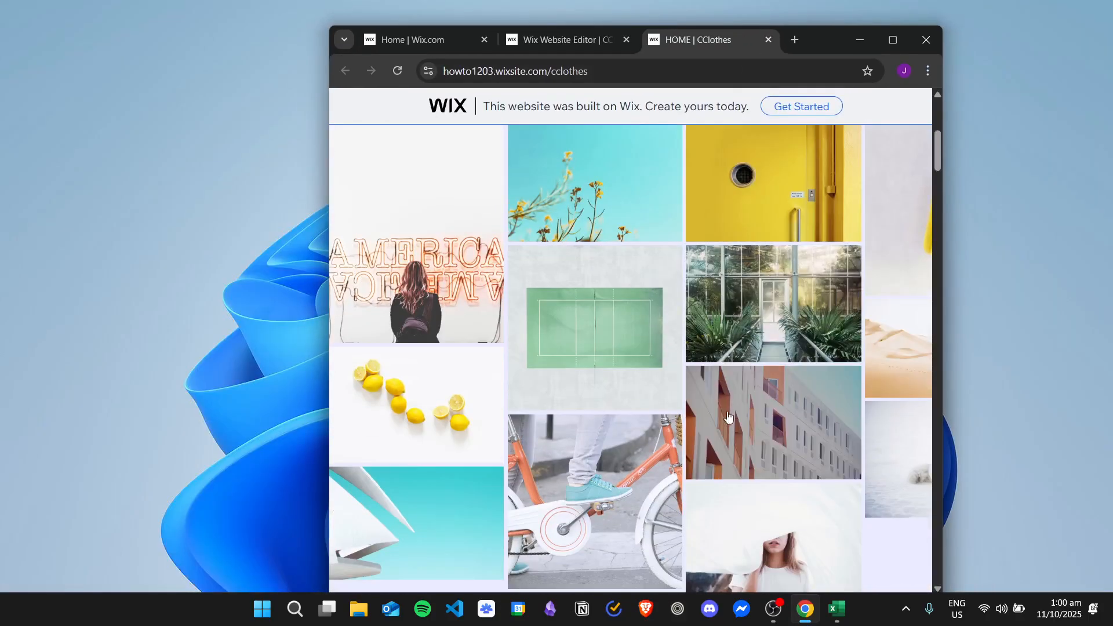
pyautogui.scroll(-3, 730, 371)
pyautogui.scroll(5, 707, 337)
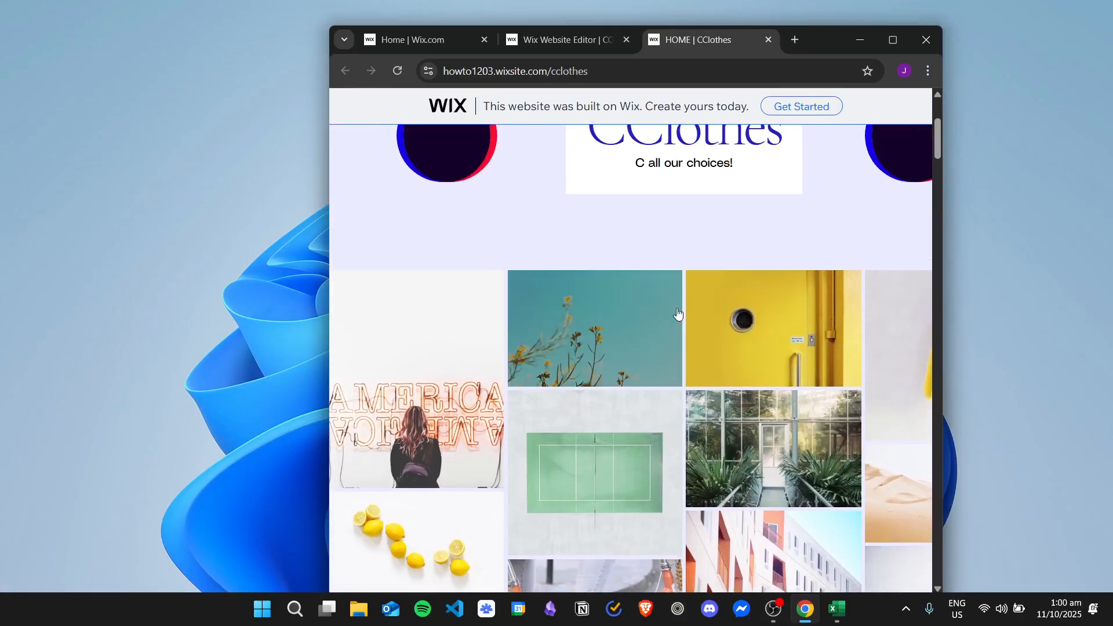
pyautogui.scroll(2, 679, 313)
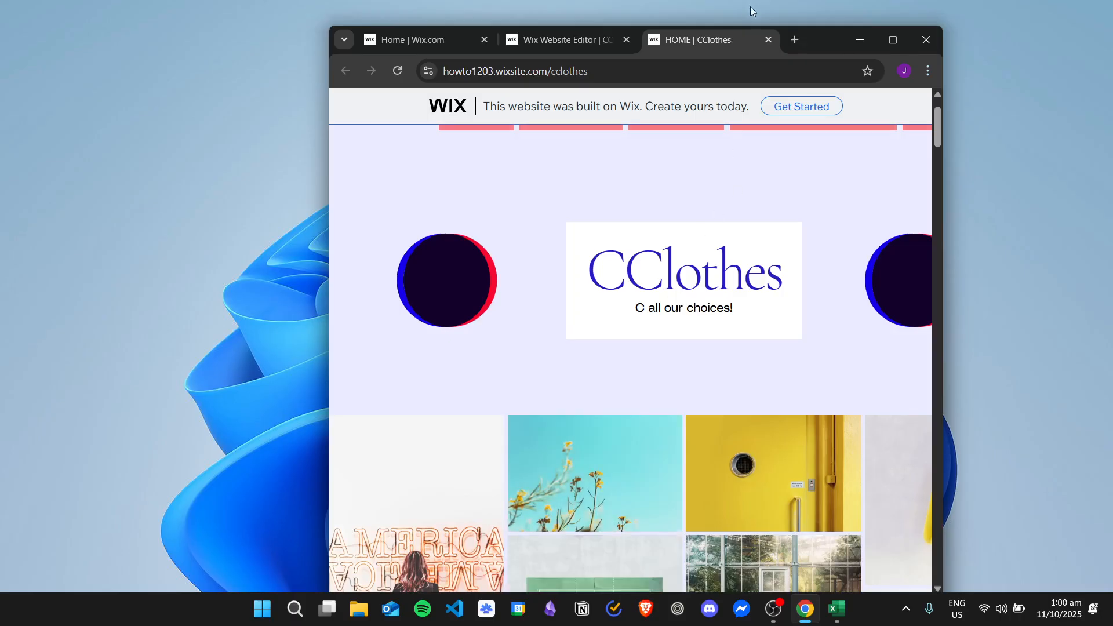
# Reposition the small window, examine the page's sideways overflow and lower sections, and maximize the window again
pyautogui.moveTo(822, 40); pyautogui.dragTo(799, 23)
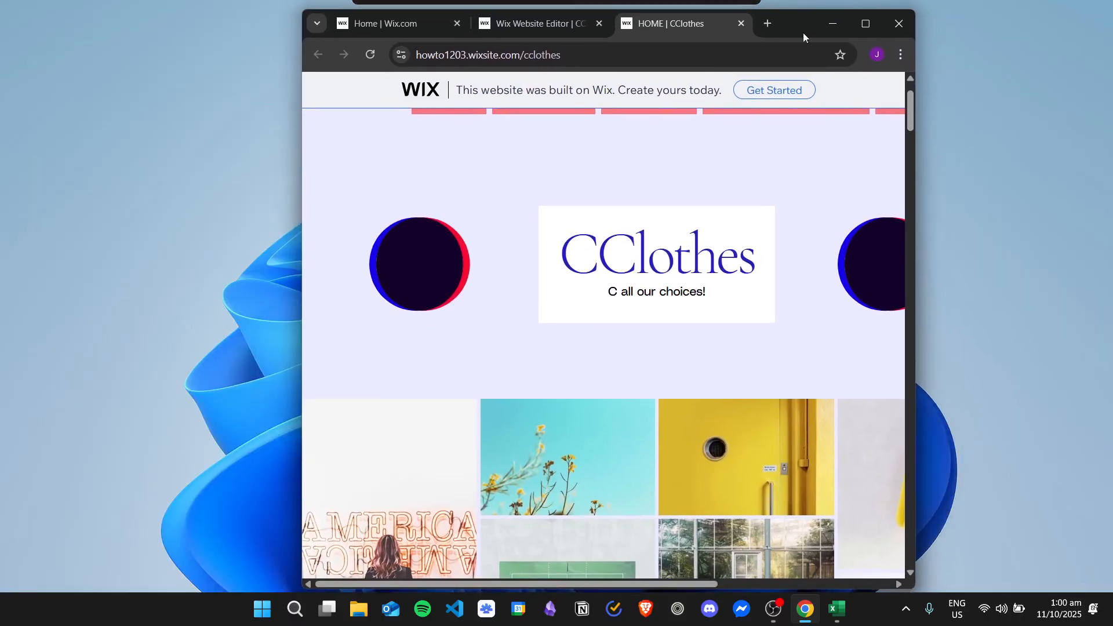
pyautogui.scroll(-1, 609, 545)
pyautogui.moveTo(628, 584); pyautogui.dragTo(659, 583)
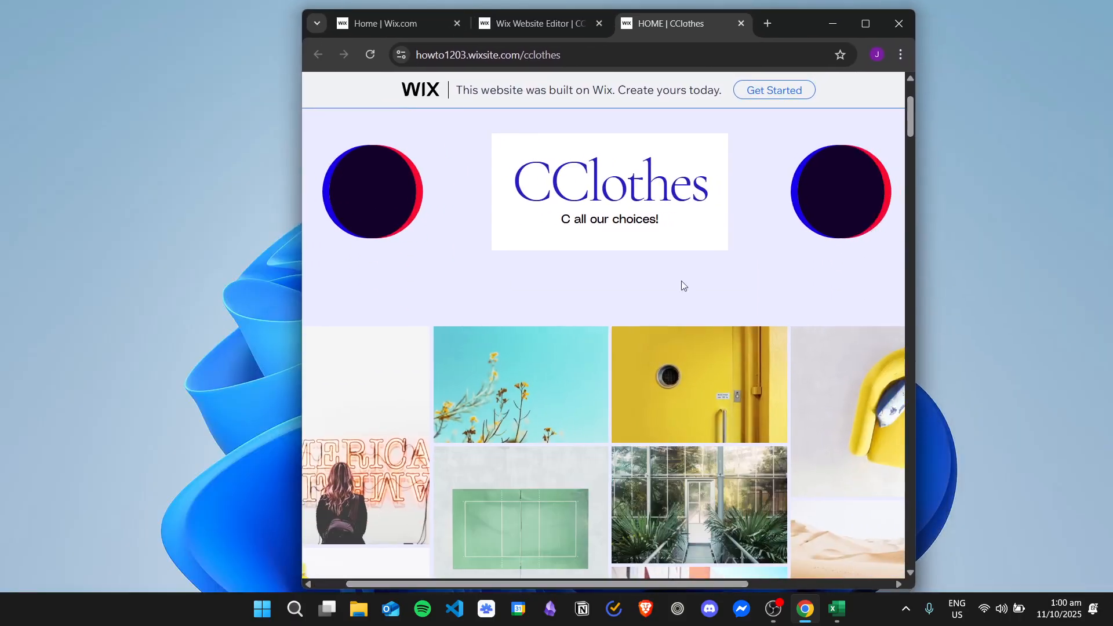
pyautogui.scroll(-5, 690, 348)
pyautogui.scroll(-6, 724, 313)
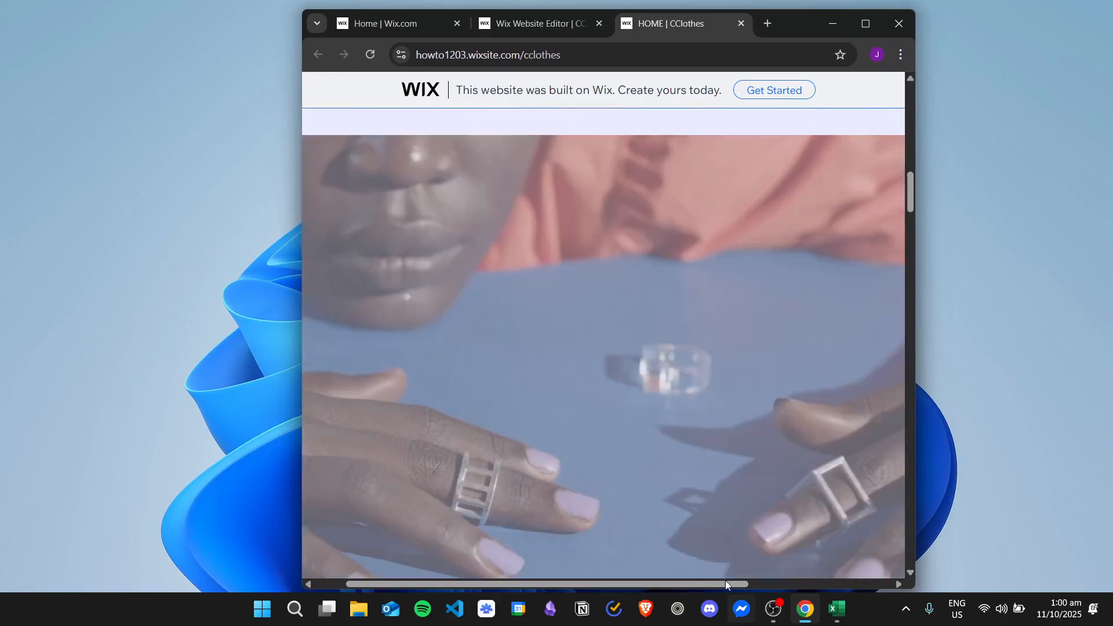
pyautogui.scroll(-3, 694, 346)
pyautogui.scroll(15, 719, 347)
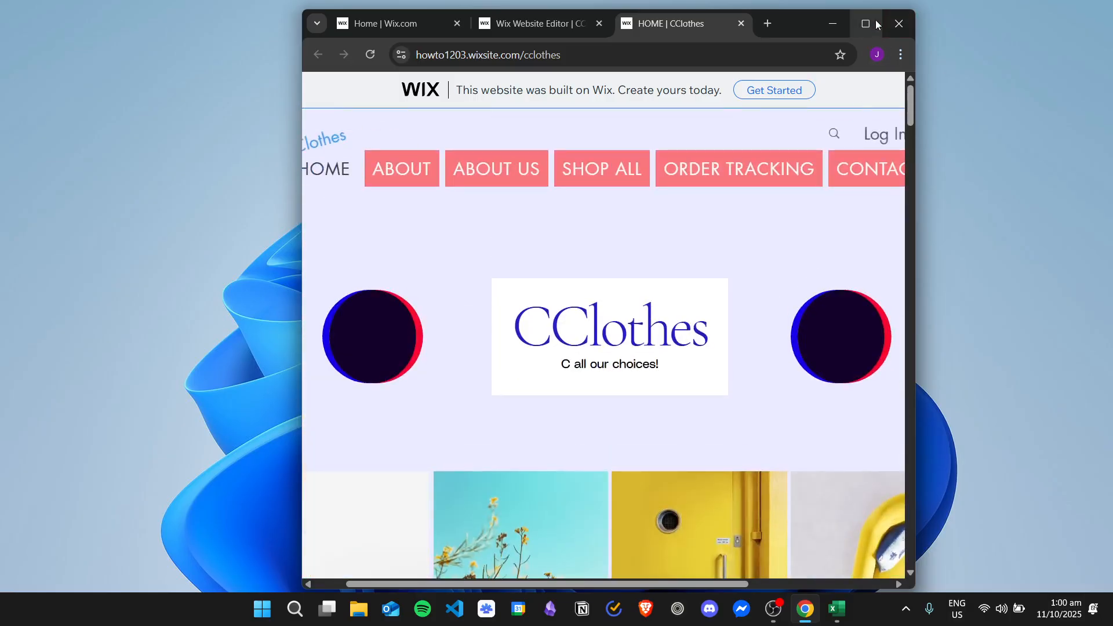
pyautogui.click(878, 25)
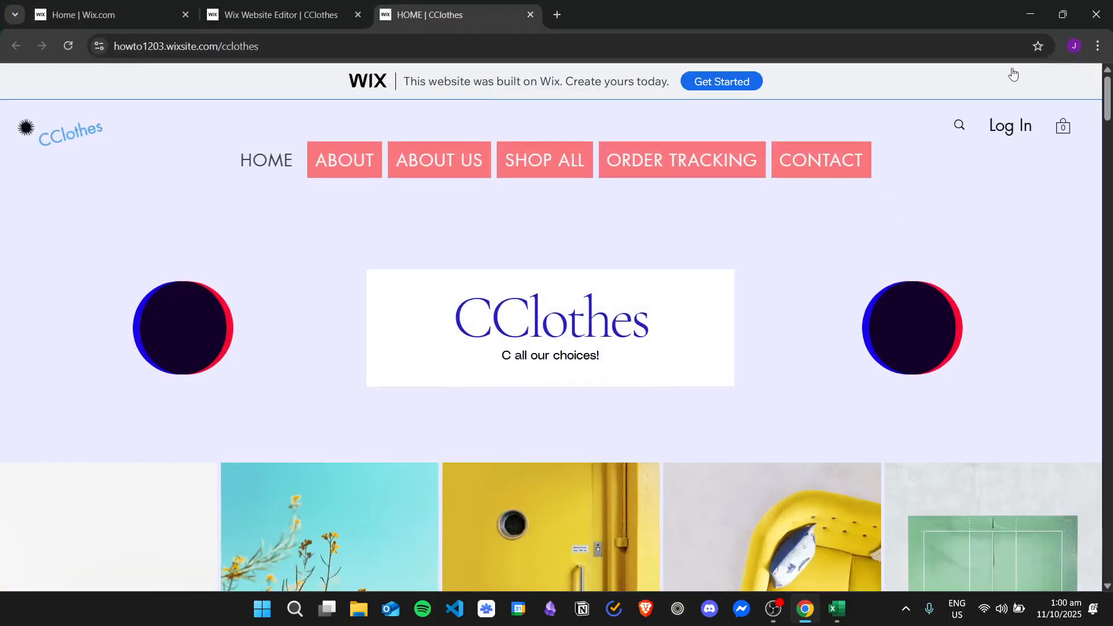
# Return to the site editor, dismiss the publishing confirmation and close the live site's tab
pyautogui.click(339, 7)
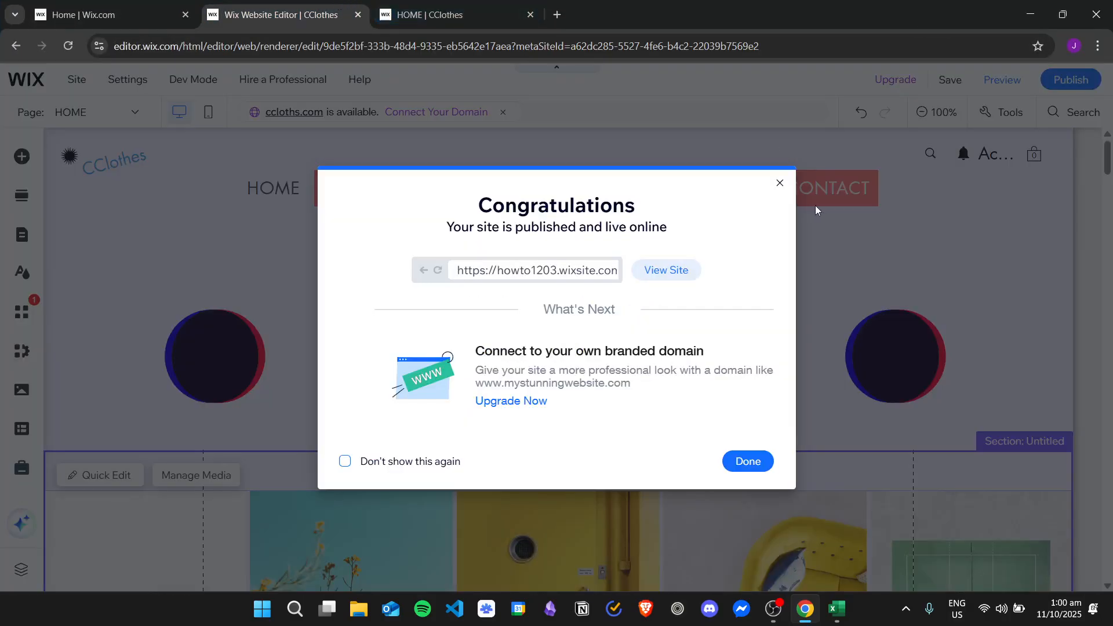
pyautogui.click(775, 182)
pyautogui.click(531, 15)
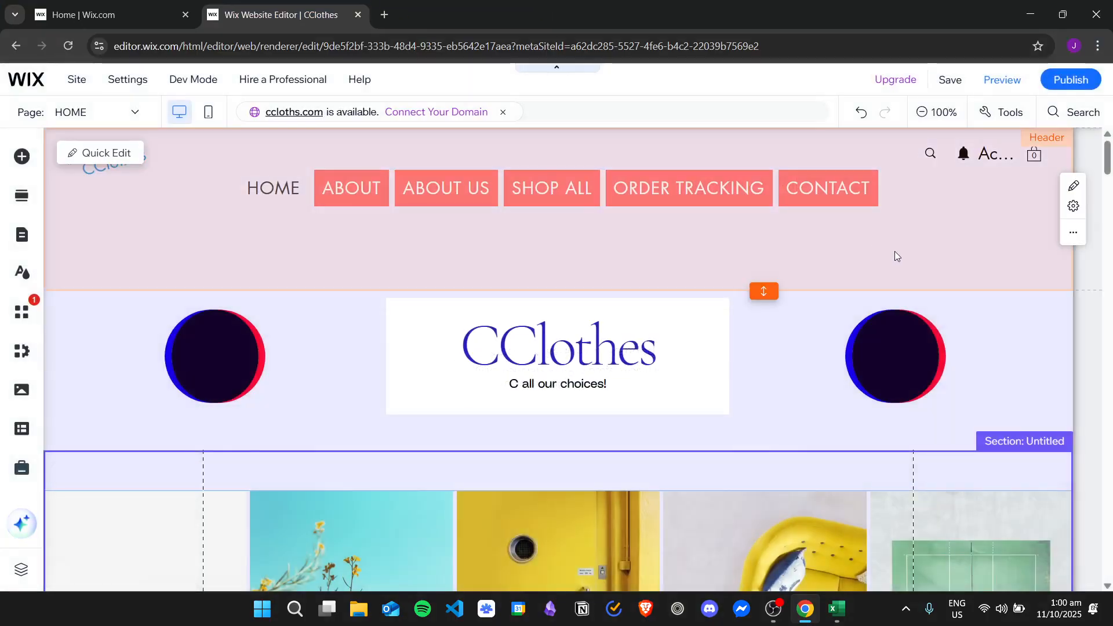